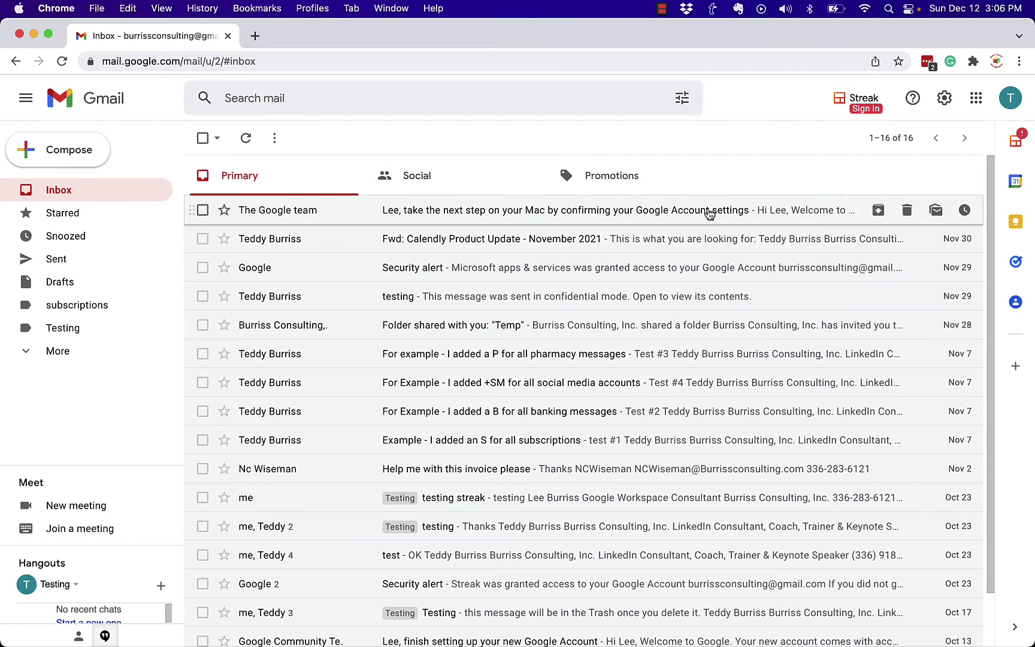
# - Browse the available Google apps and open Google Drive for the current account
pyautogui.click(978, 103)
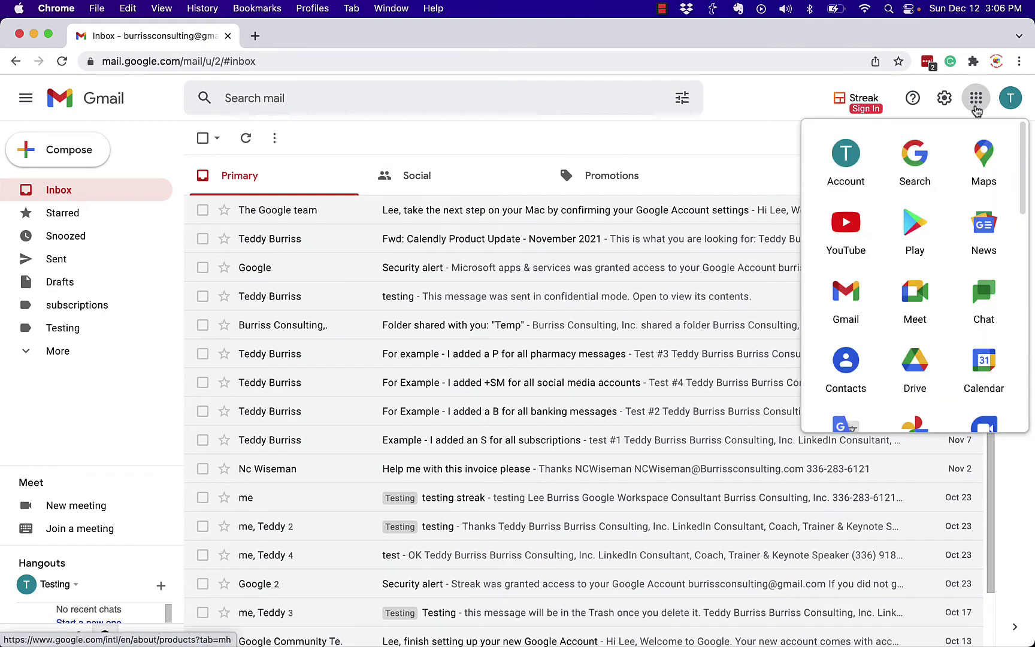
pyautogui.scroll(-3, 923, 281)
pyautogui.scroll(-8, 928, 321)
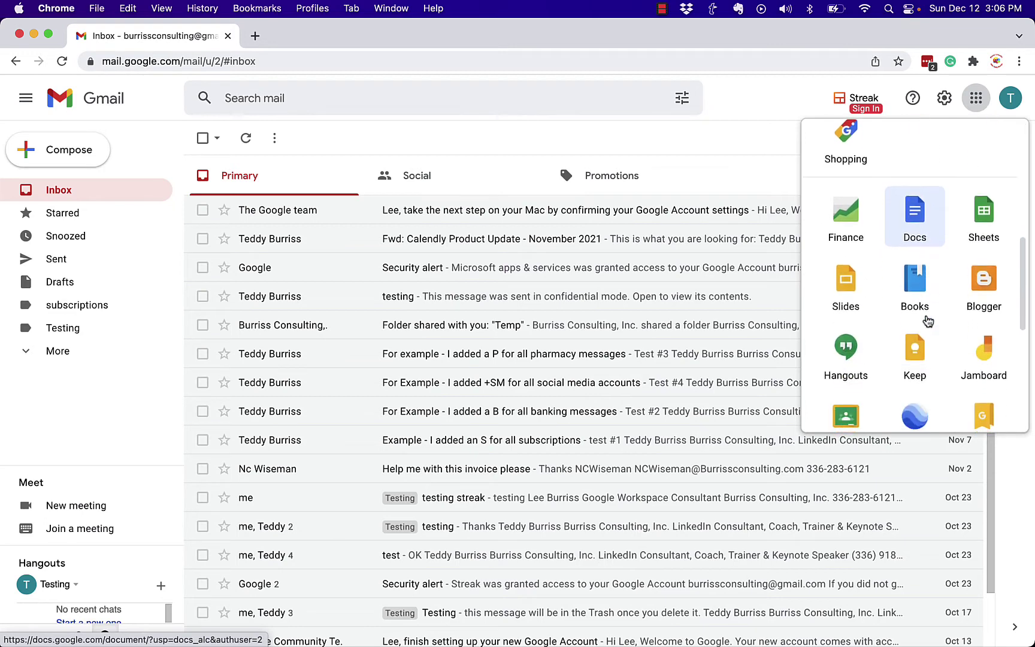
pyautogui.scroll(-2, 928, 322)
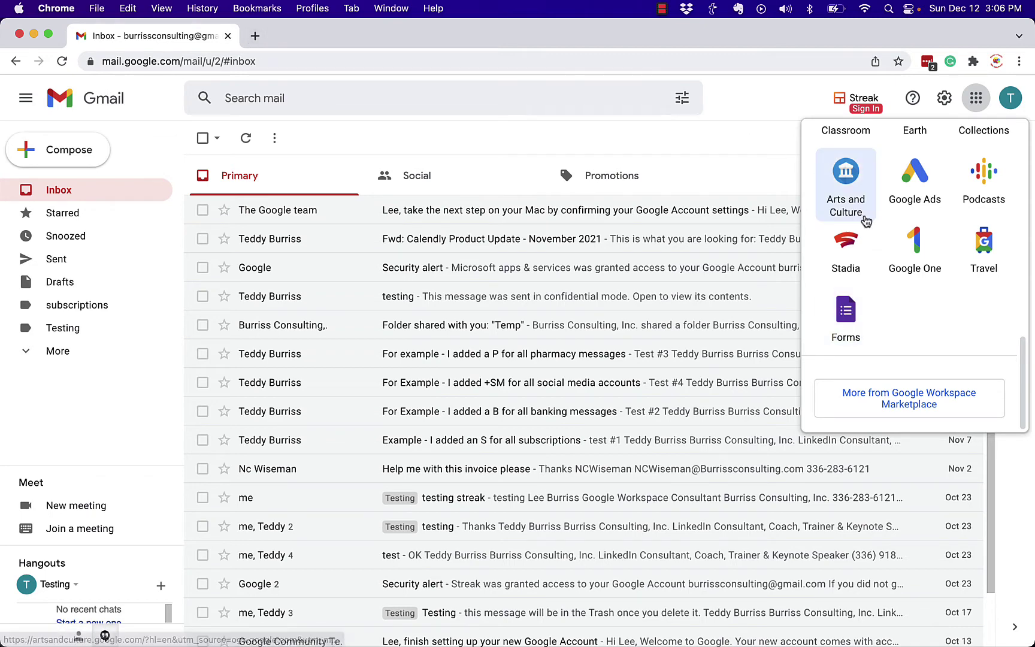
pyautogui.scroll(10, 864, 213)
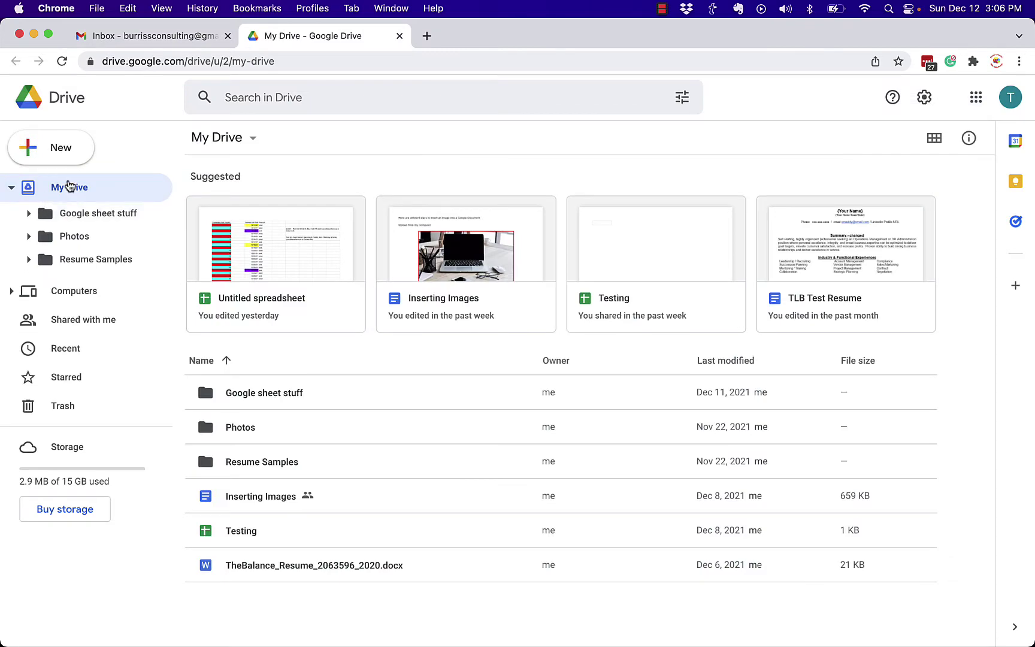
# - Create a new folder named "Google Forms Stuff" in My Drive
pyautogui.click(65, 157)
pyautogui.click(77, 157)
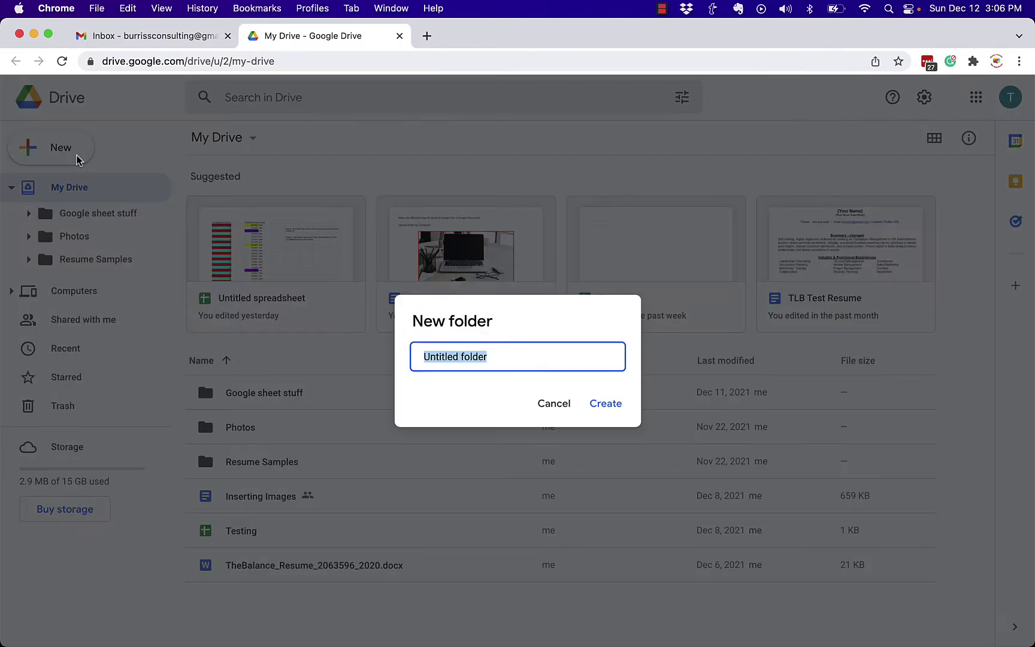
pyautogui.write('Google For')
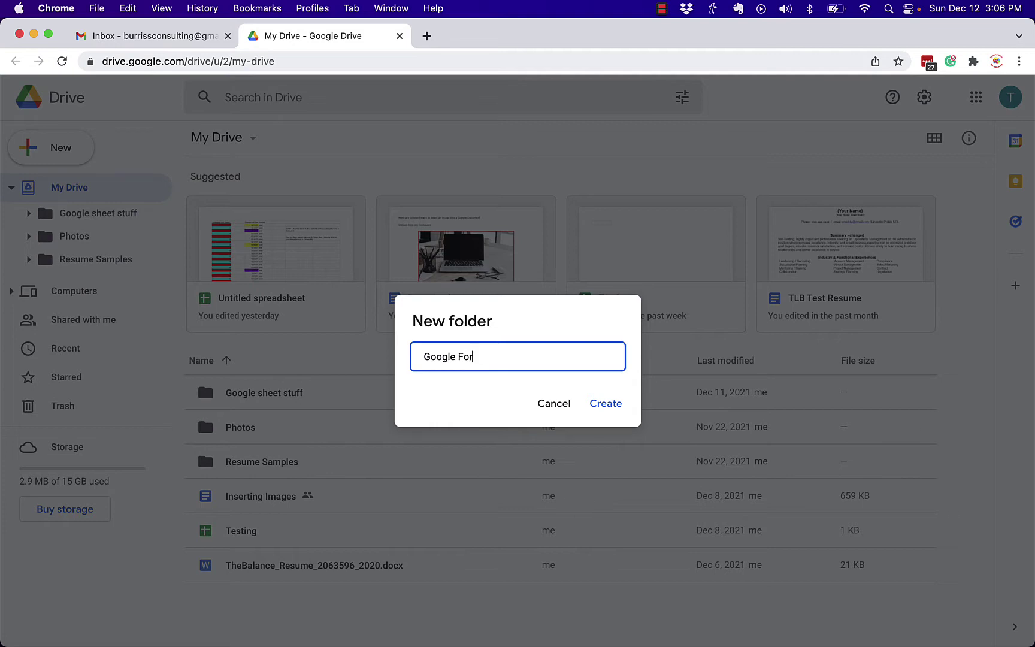
pyautogui.write('ms Stuff')
pyautogui.click(611, 409)
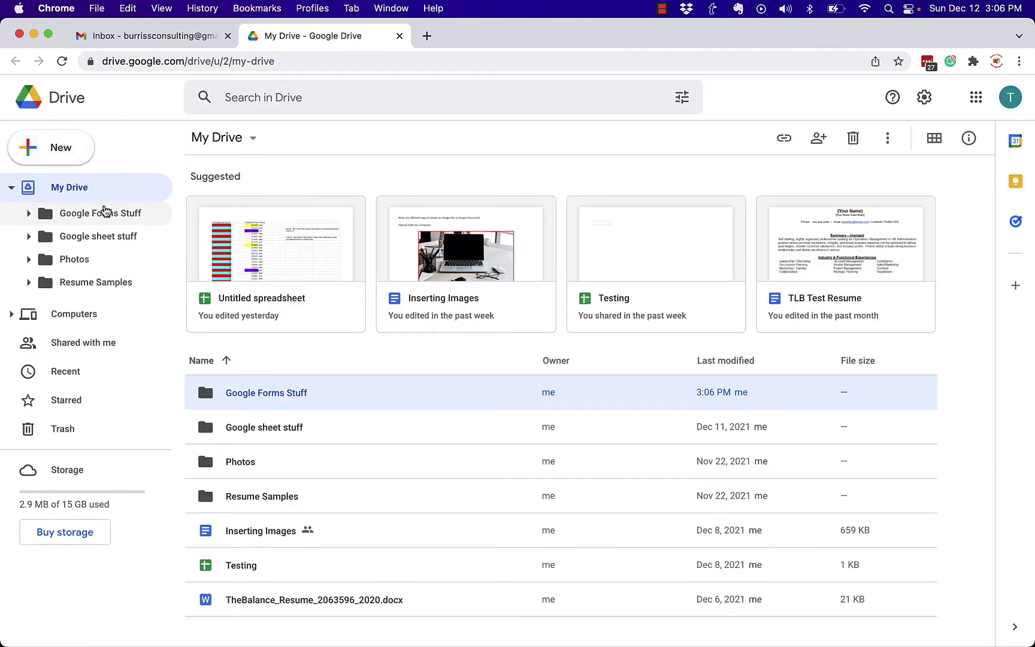
# - Create a blank Google Form inside the Google Forms Stuff folder and decline the introductory tour
pyautogui.click(88, 218)
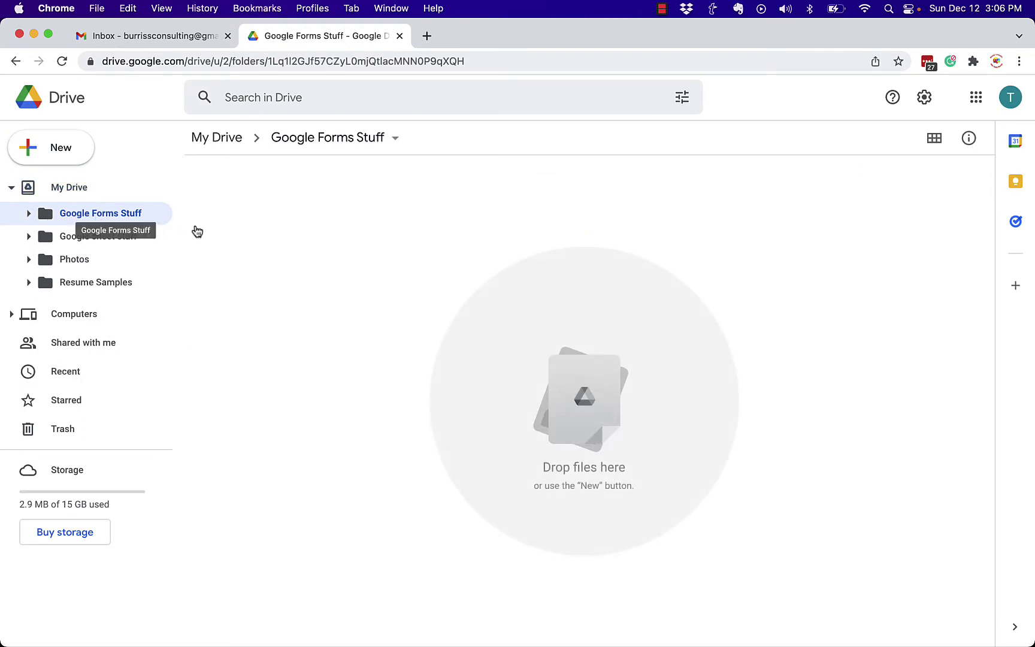
pyautogui.click(55, 151)
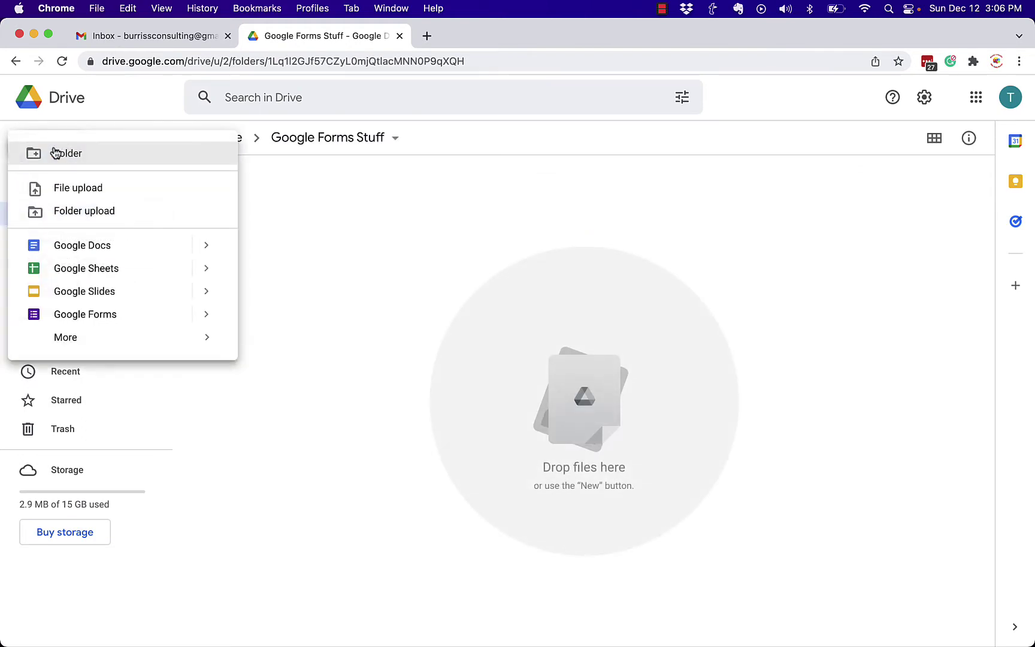
pyautogui.click(86, 315)
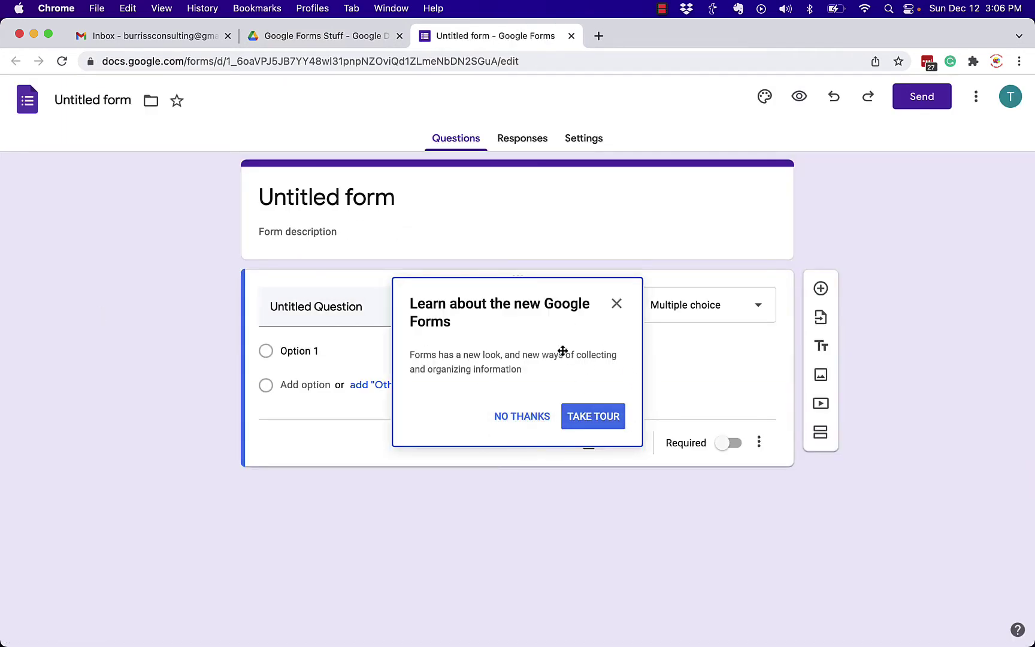
pyautogui.click(523, 418)
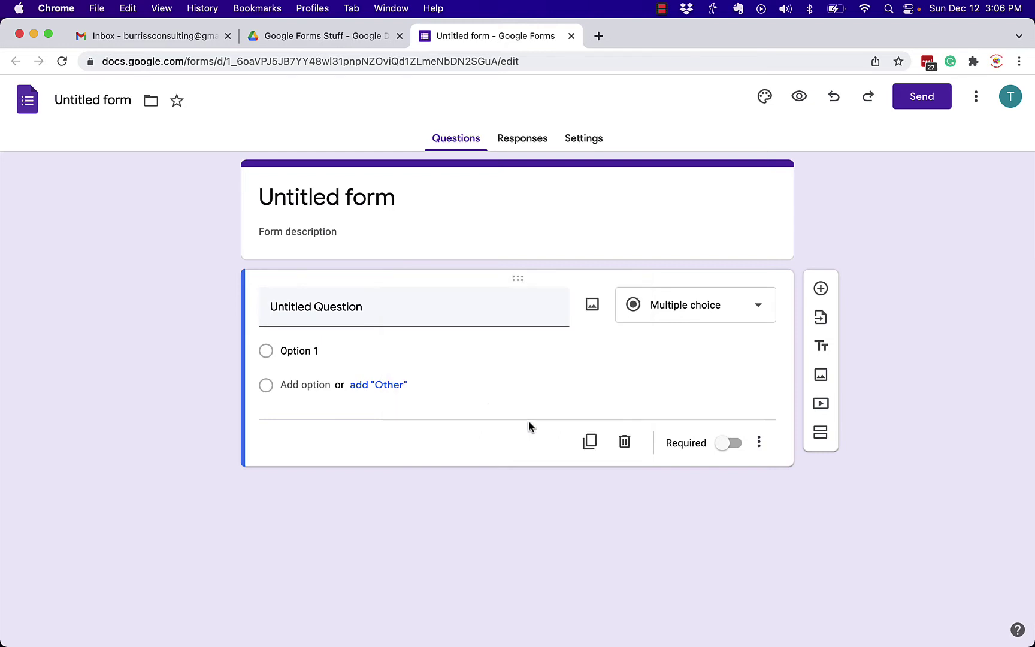
# - Title the form with the owner's first name and "High School Confession Page", with description "Because we all want to unburden ourselves with the mistakes we have made."
pyautogui.click(331, 197)
pyautogui.click(318, 232)
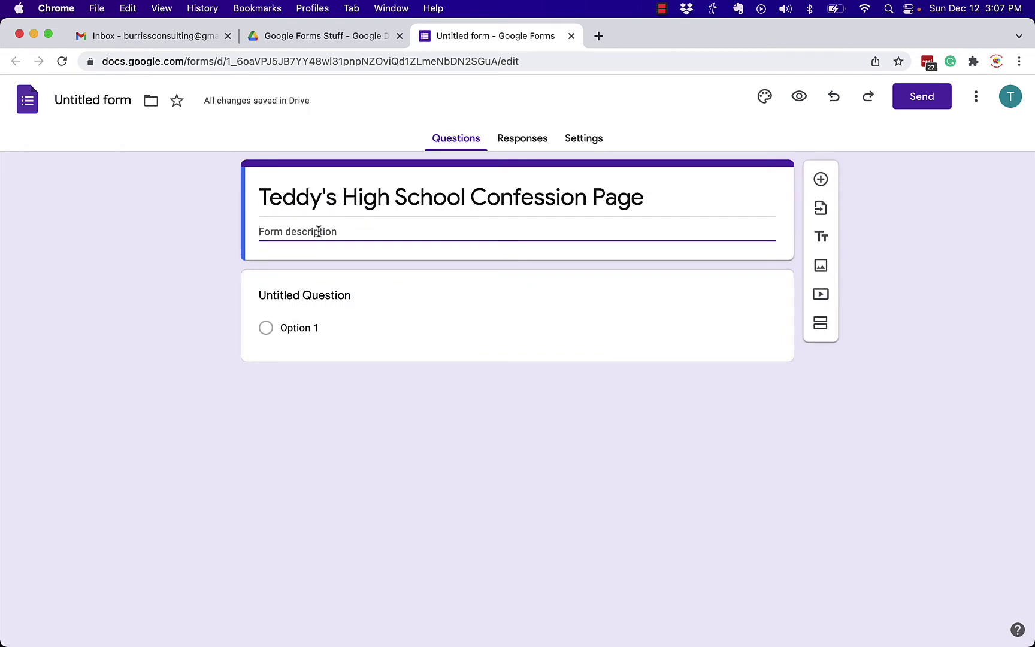
pyautogui.write('Because we all want to unburden ourselves with the mistakes we have made.')
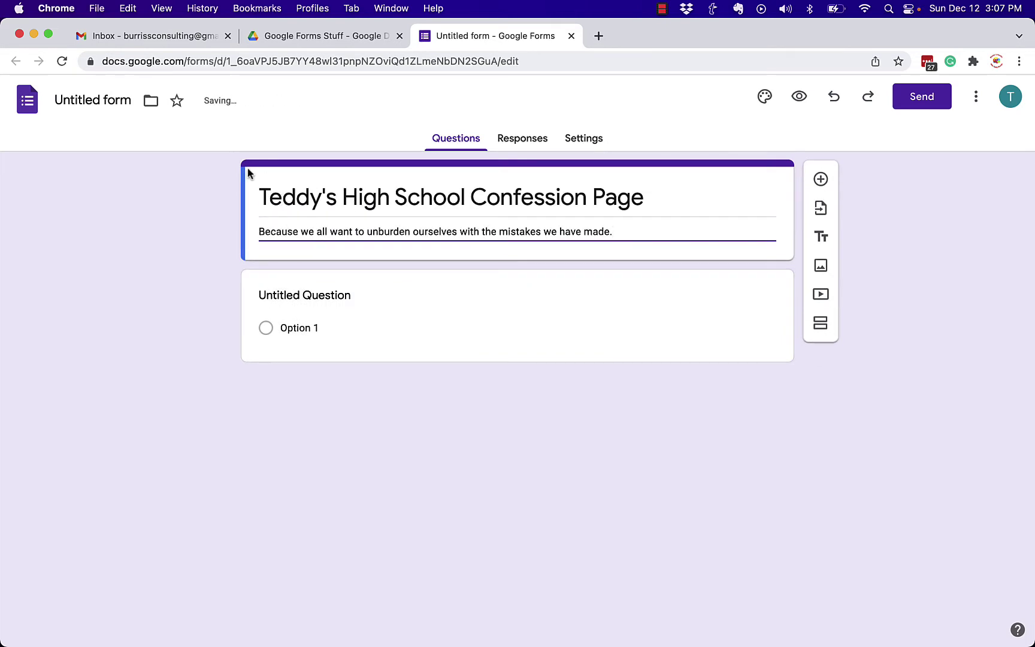
# - Rename the form's file from Untitled form to match the form's title
pyautogui.click(343, 198)
pyautogui.click(136, 108)
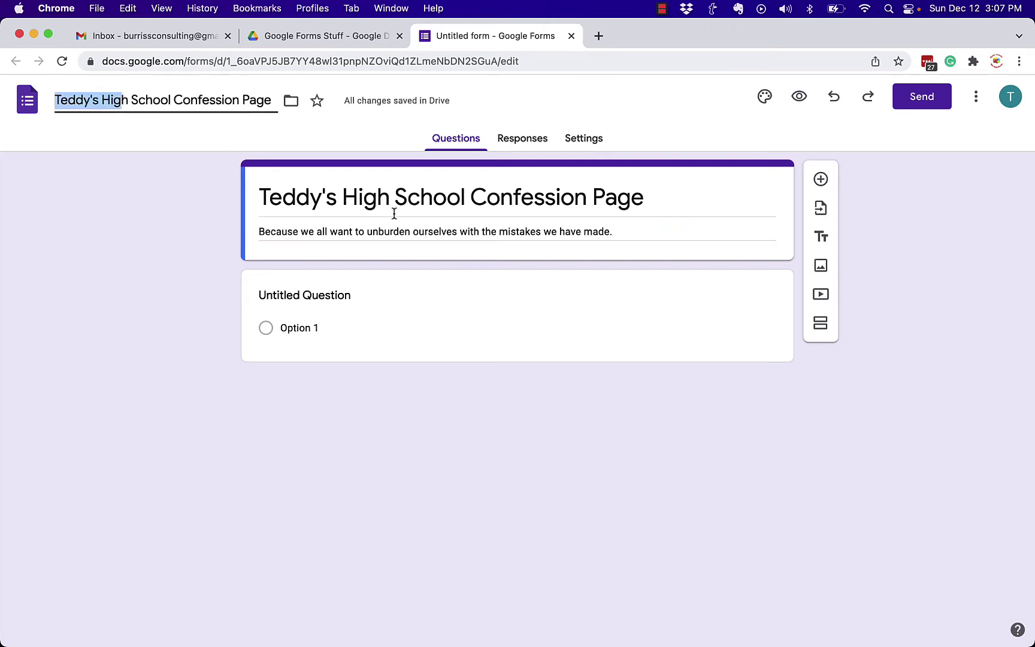
pyautogui.click(178, 170)
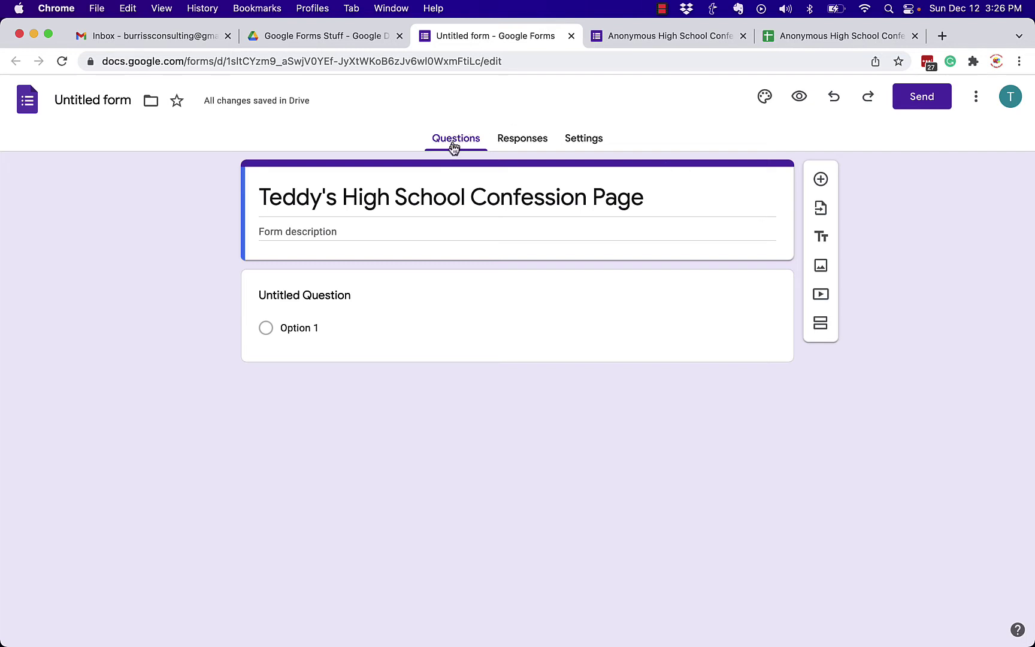
# - Review the form's responses page, its settings, the theme options and the additional form actions
pyautogui.click(499, 142)
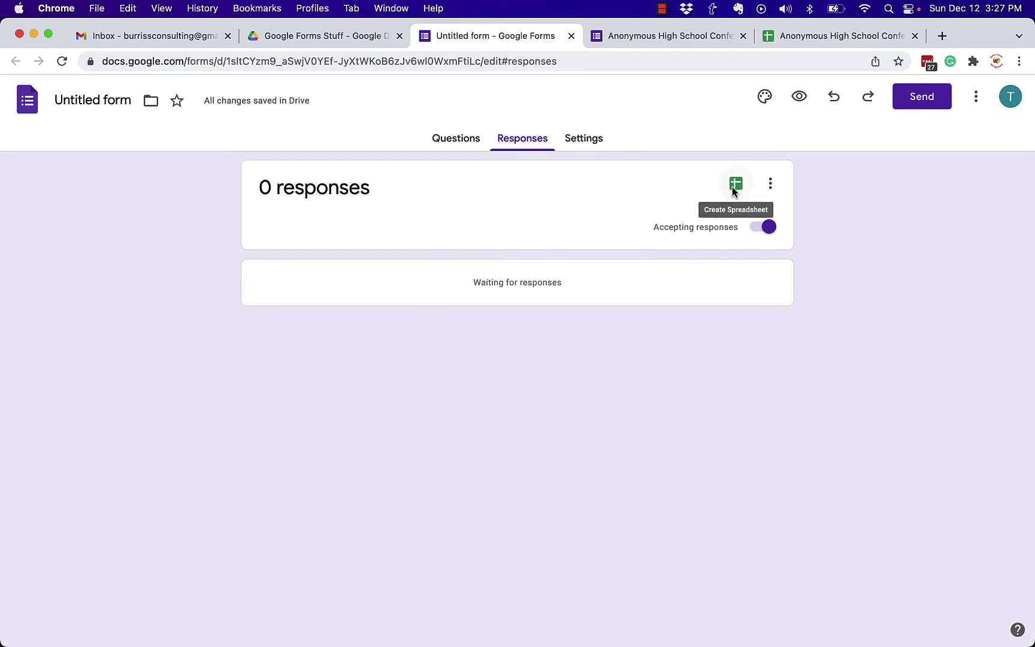
pyautogui.click(589, 142)
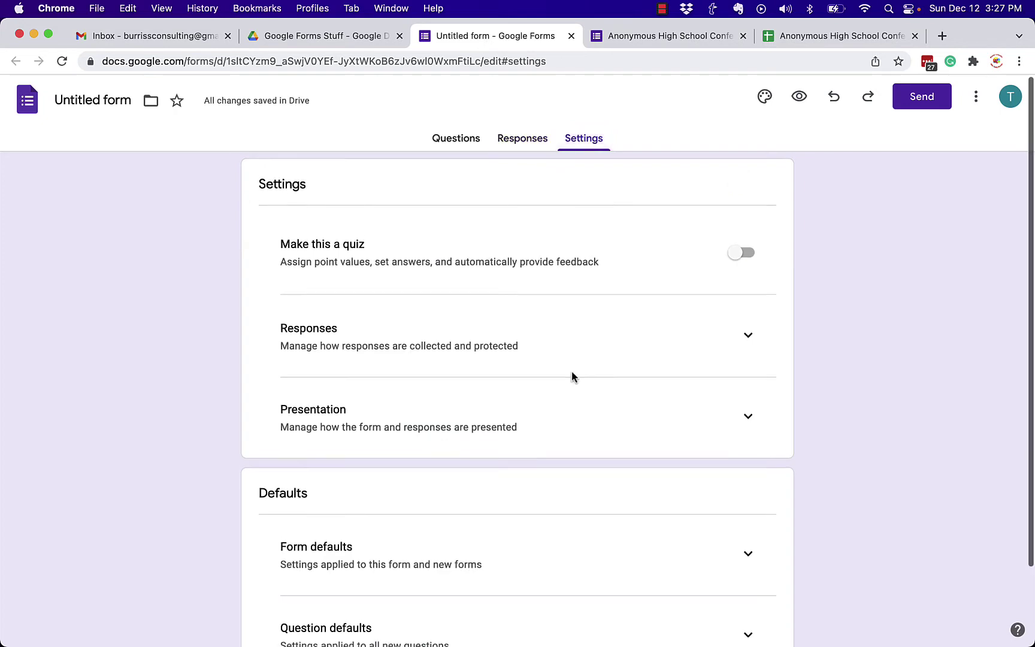
pyautogui.scroll(-3, 571, 375)
pyautogui.scroll(3, 571, 375)
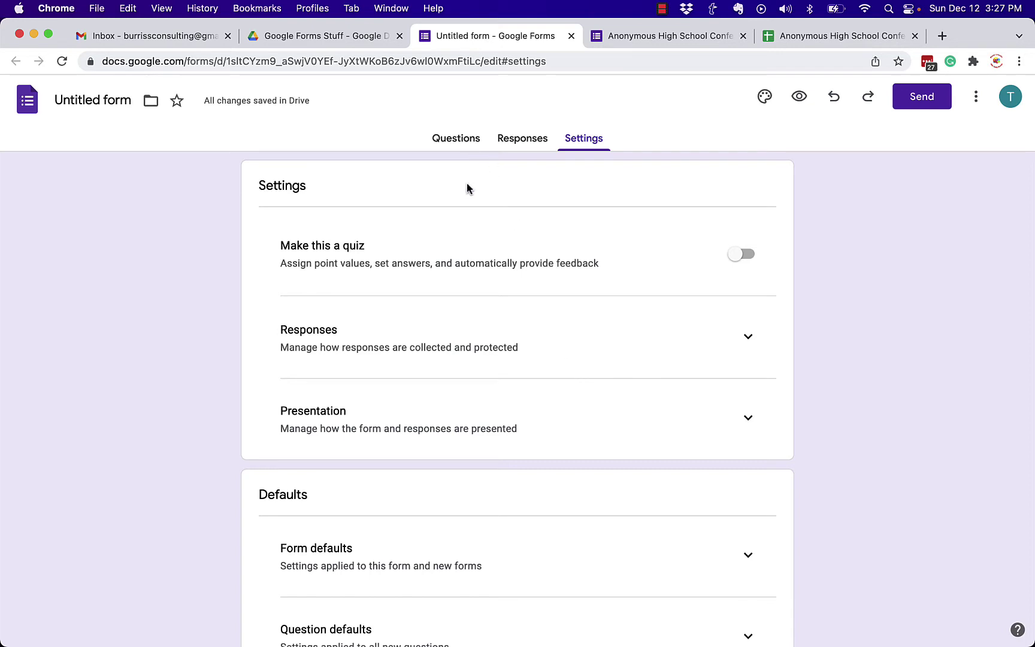
pyautogui.click(452, 143)
pyautogui.click(765, 103)
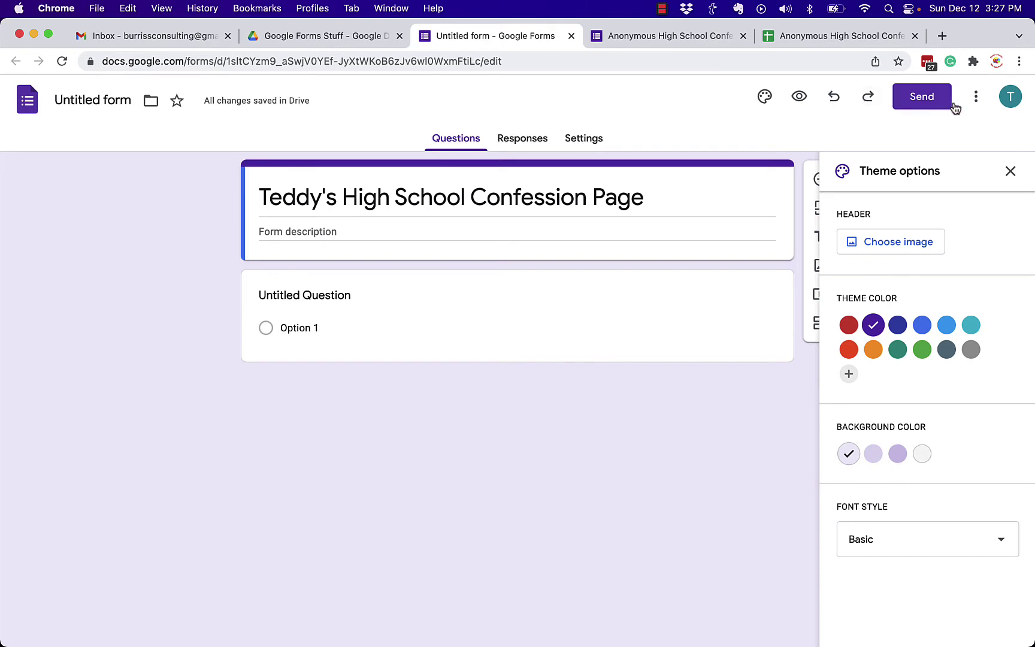
pyautogui.click(976, 97)
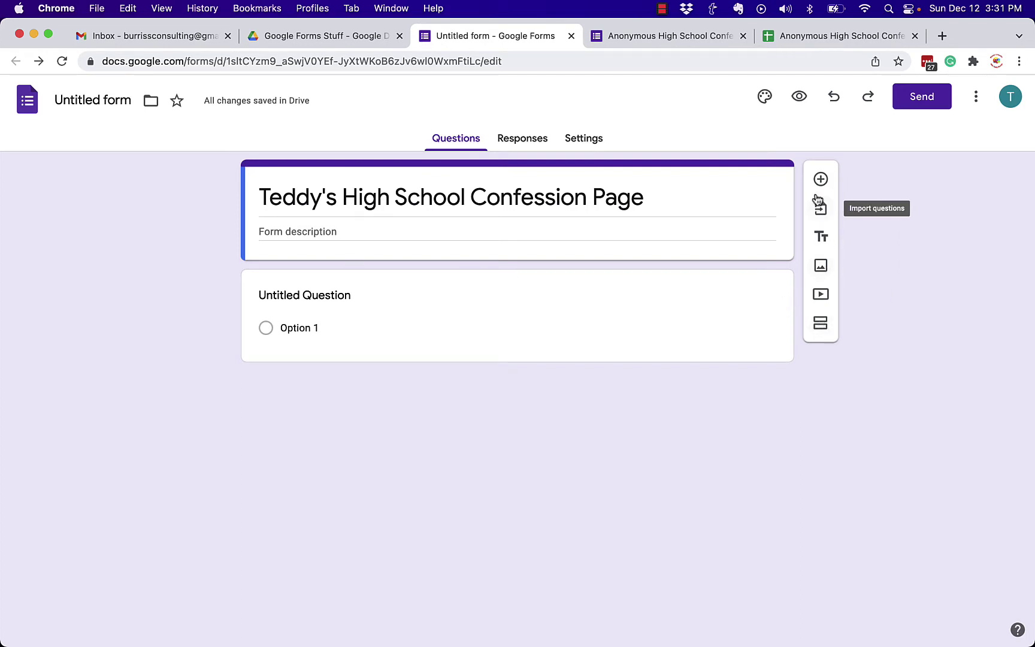
# - Try adding two blank questions and removing them again, viewing the question types and a question's extra options
pyautogui.click(821, 179)
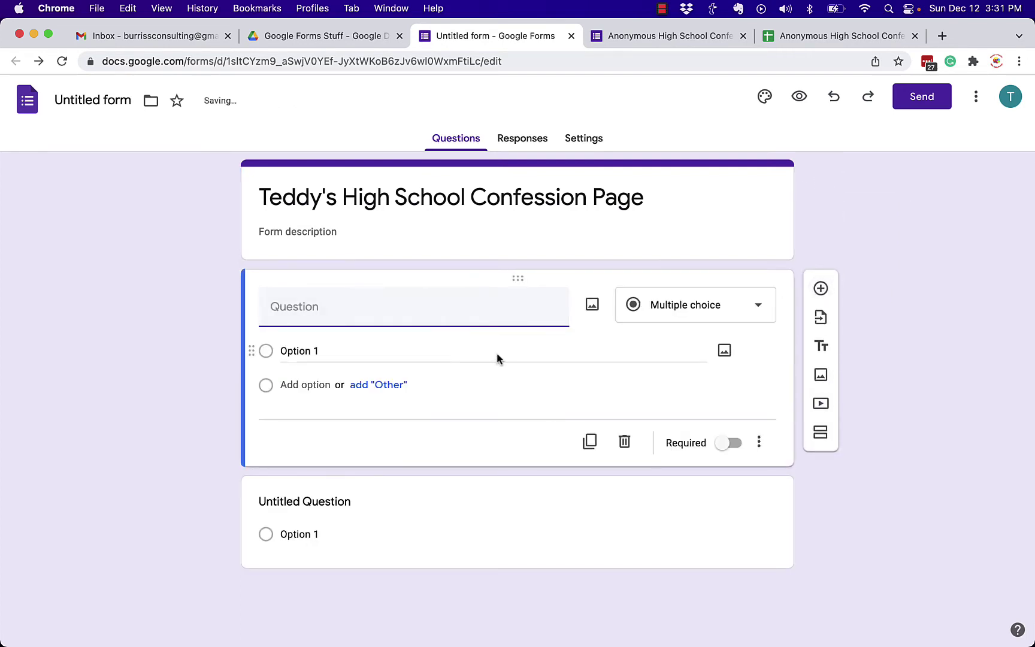
pyautogui.click(746, 307)
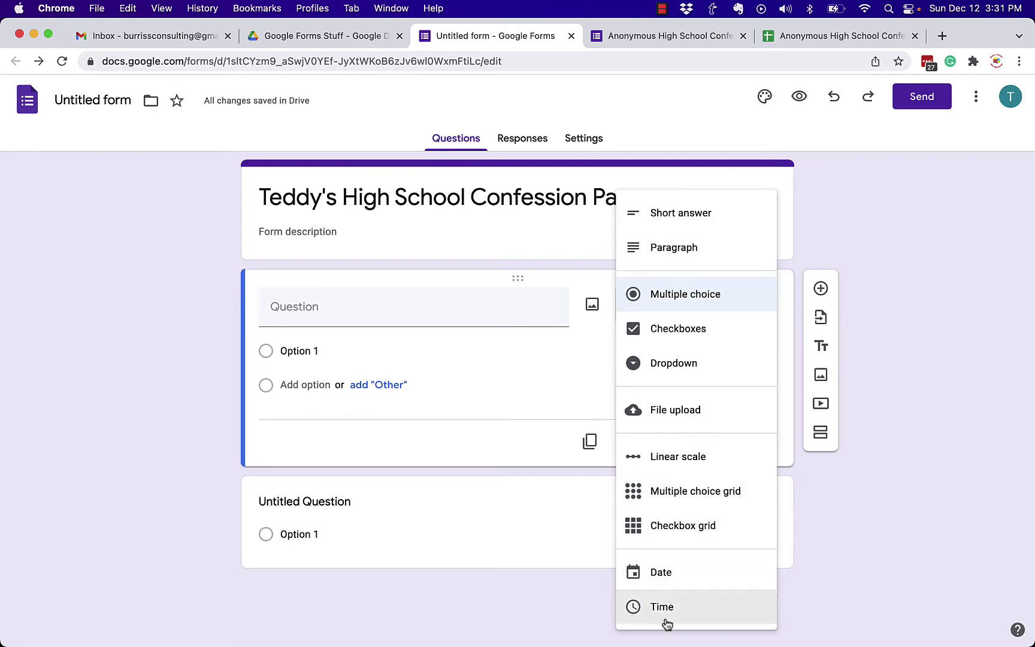
pyautogui.click(822, 291)
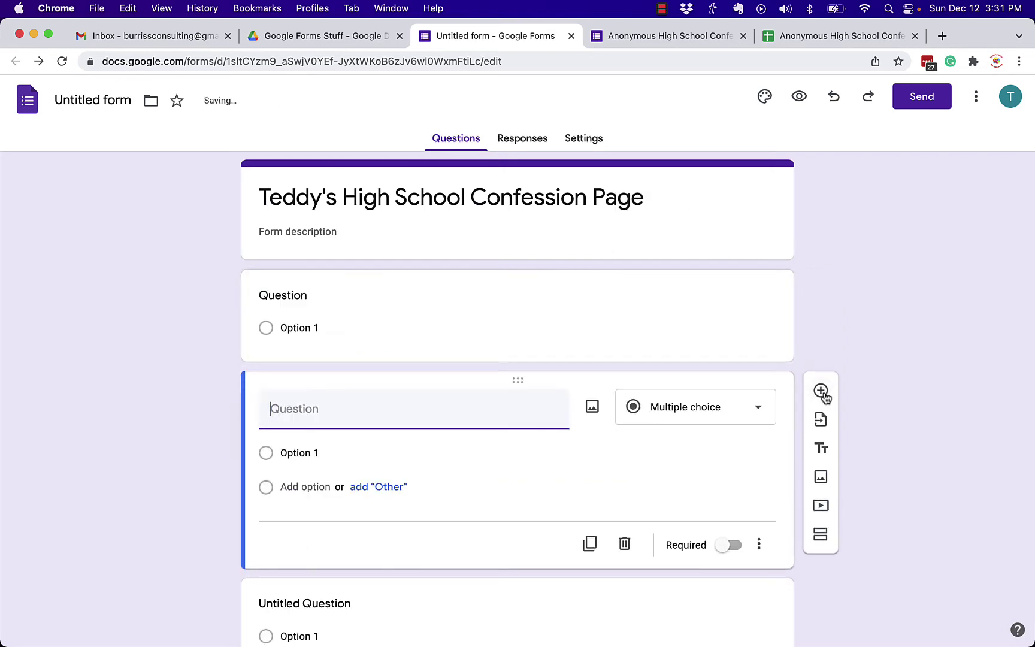
pyautogui.click(624, 542)
pyautogui.click(624, 442)
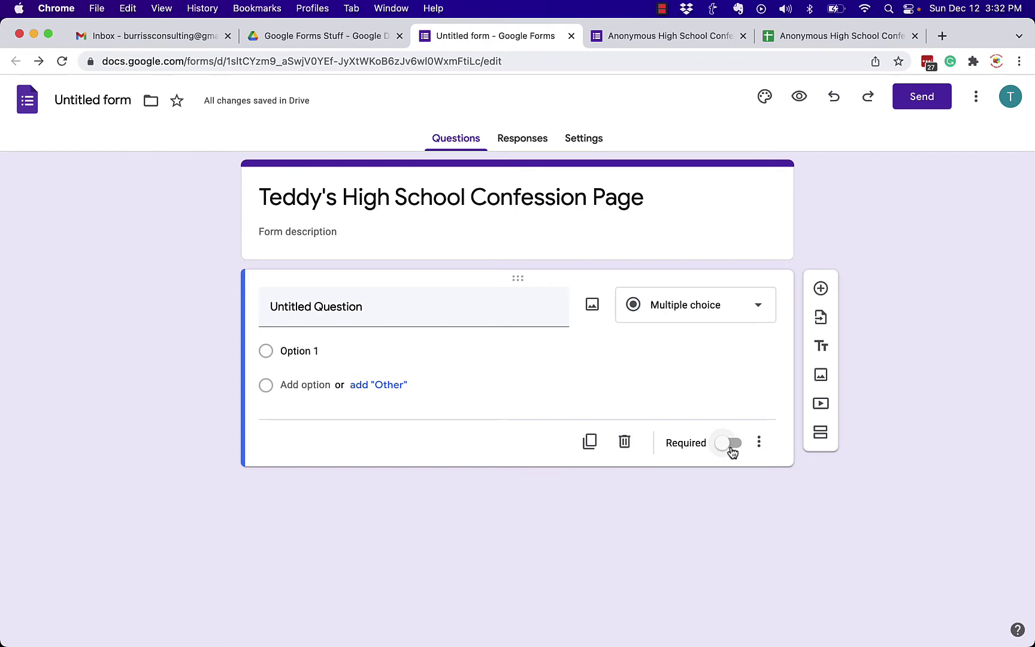
pyautogui.click(760, 446)
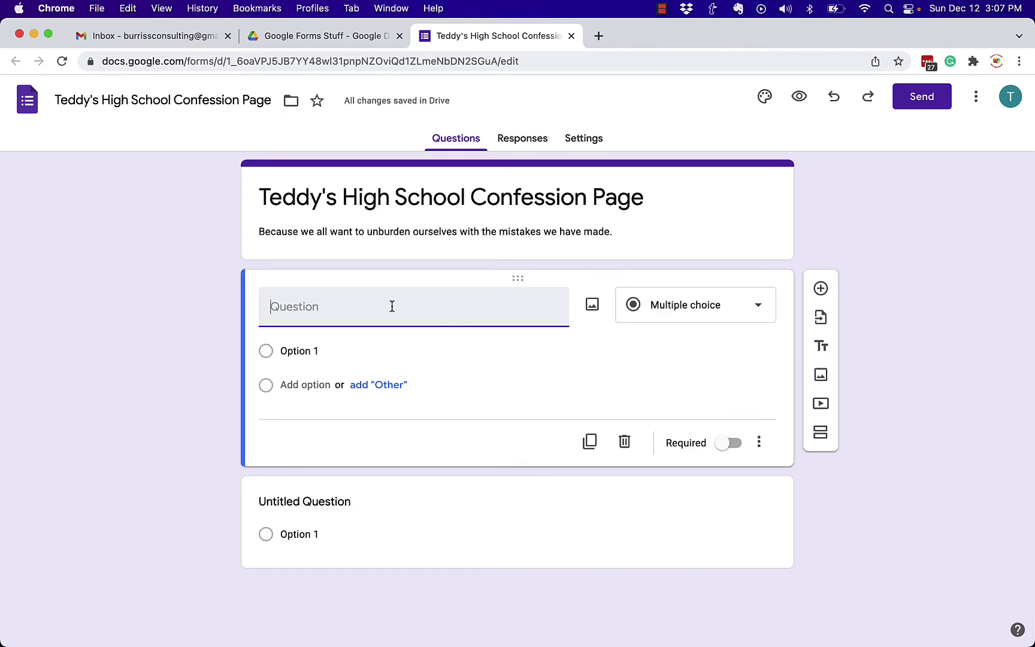
# - Enter "Who are you?" as the new question's text and set its type to Short answer
pyautogui.write('Ples')
pyautogui.press('BackSpace')
pyautogui.press('BackSpace')
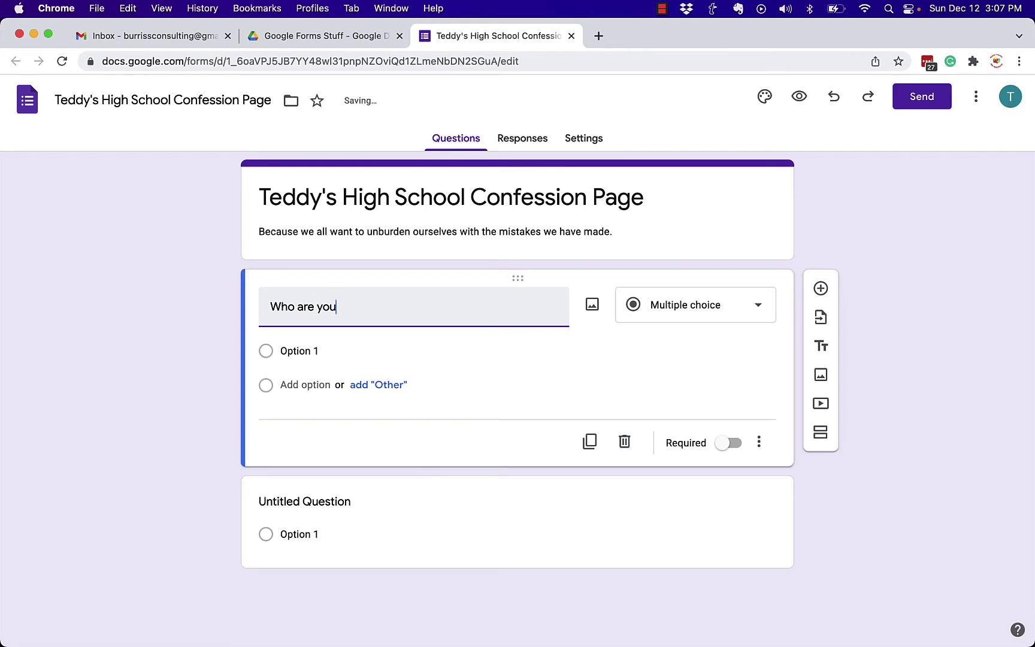
pyautogui.write('?')
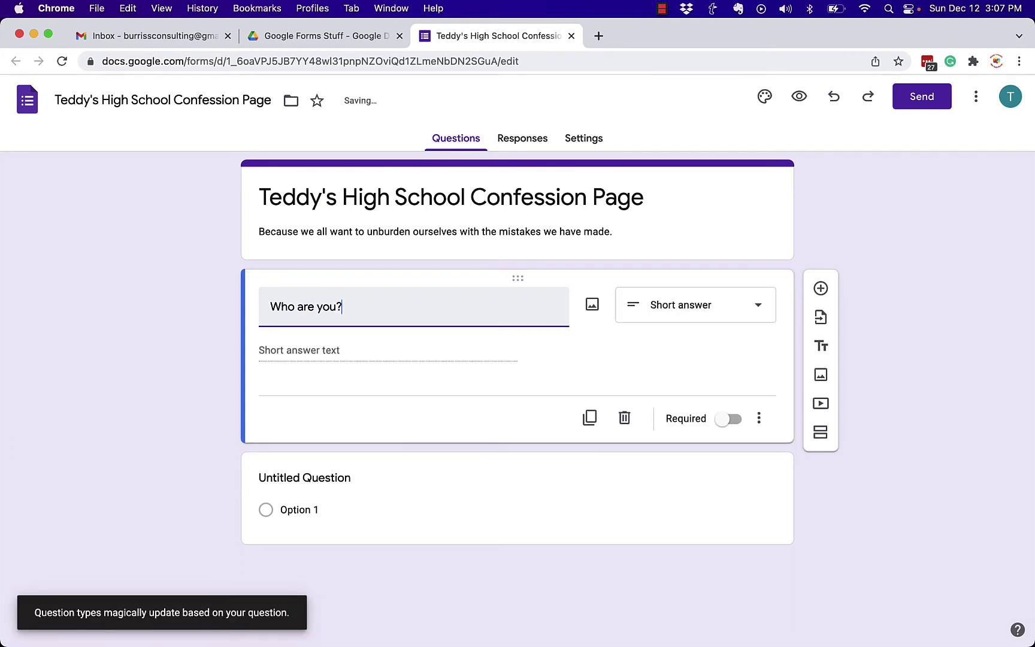
pyautogui.click(741, 313)
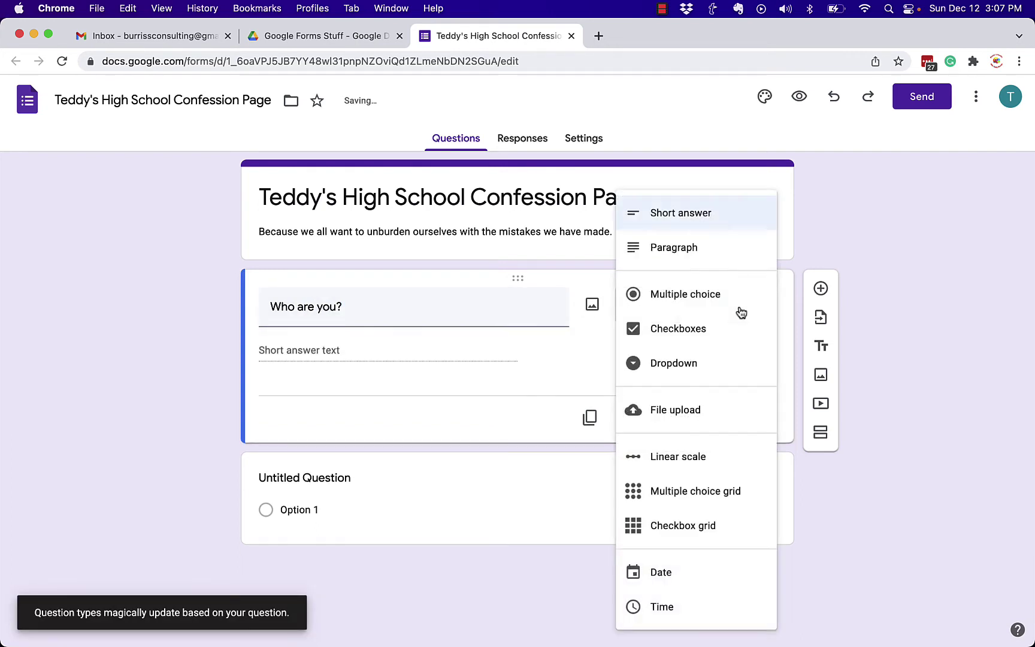
pyautogui.click(683, 214)
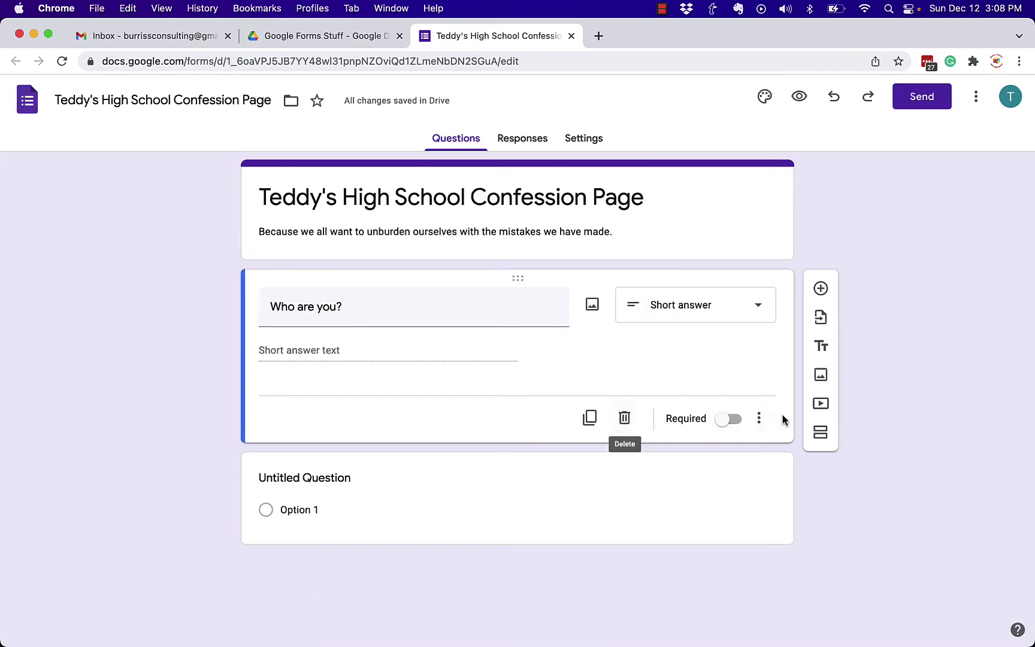
# - Add the question description "If you want to be totally transparent in your confession, please share your name." and leave answering optional
pyautogui.click(760, 419)
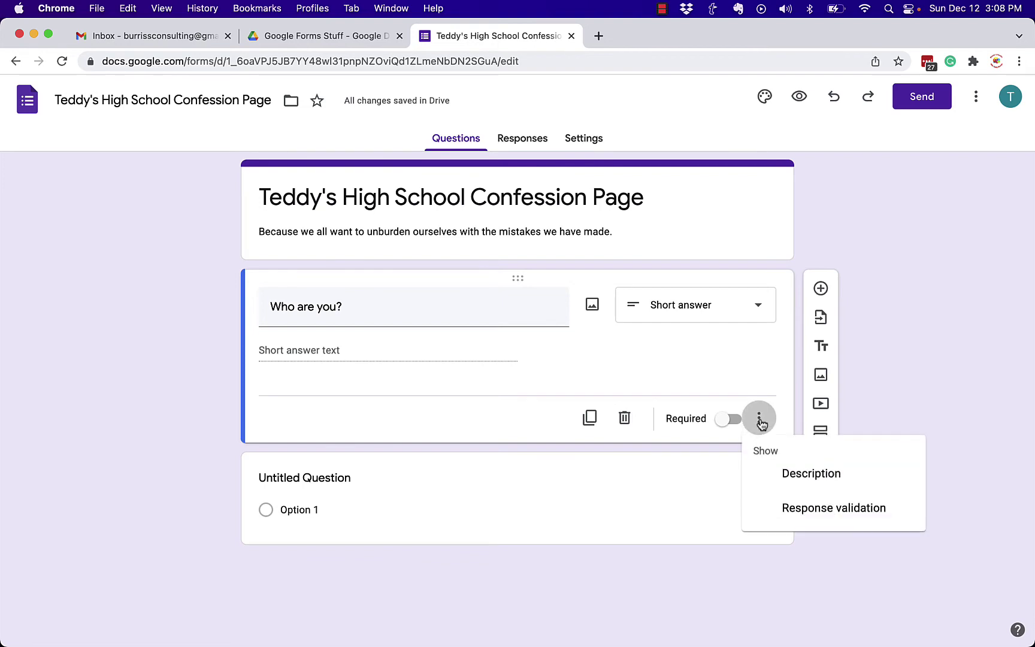
pyautogui.click(814, 475)
pyautogui.write('If you want to be totally transparent in your confession, please share your name.')
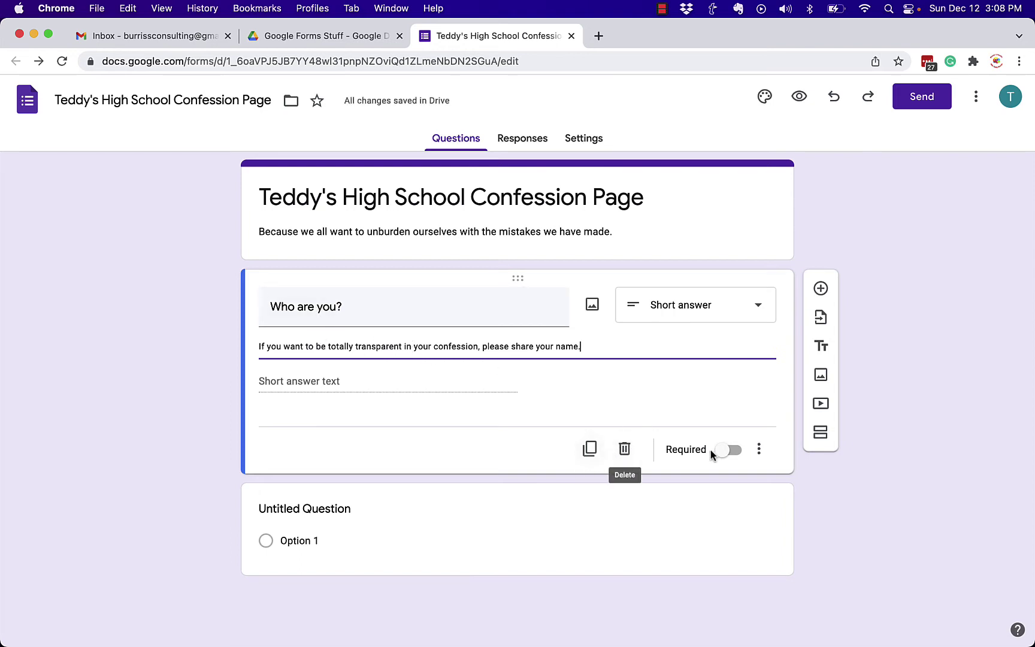
pyautogui.click(727, 453)
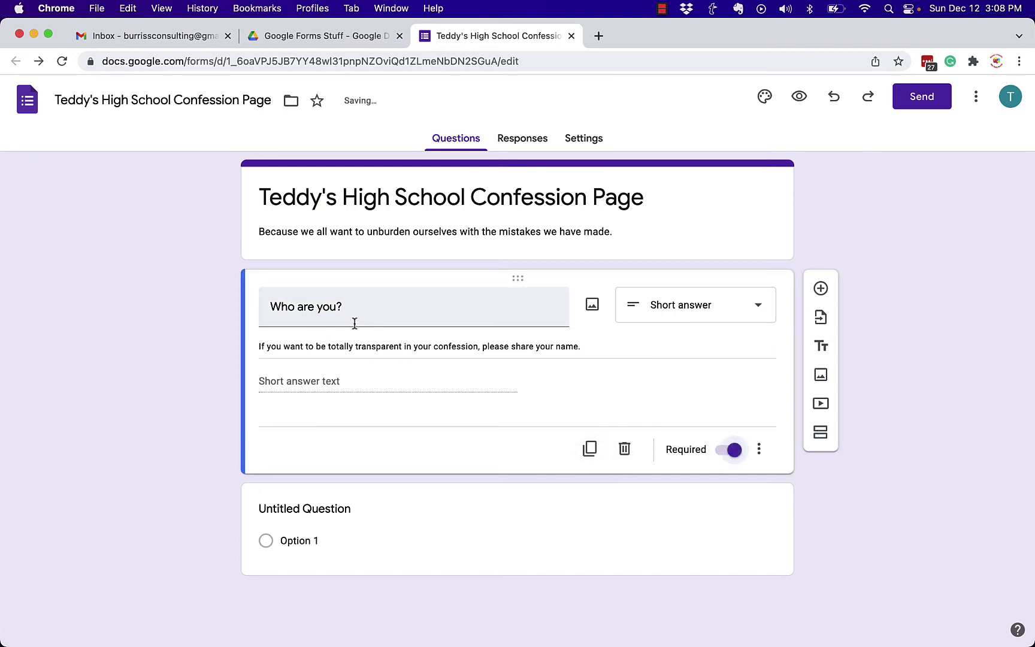
pyautogui.click(734, 453)
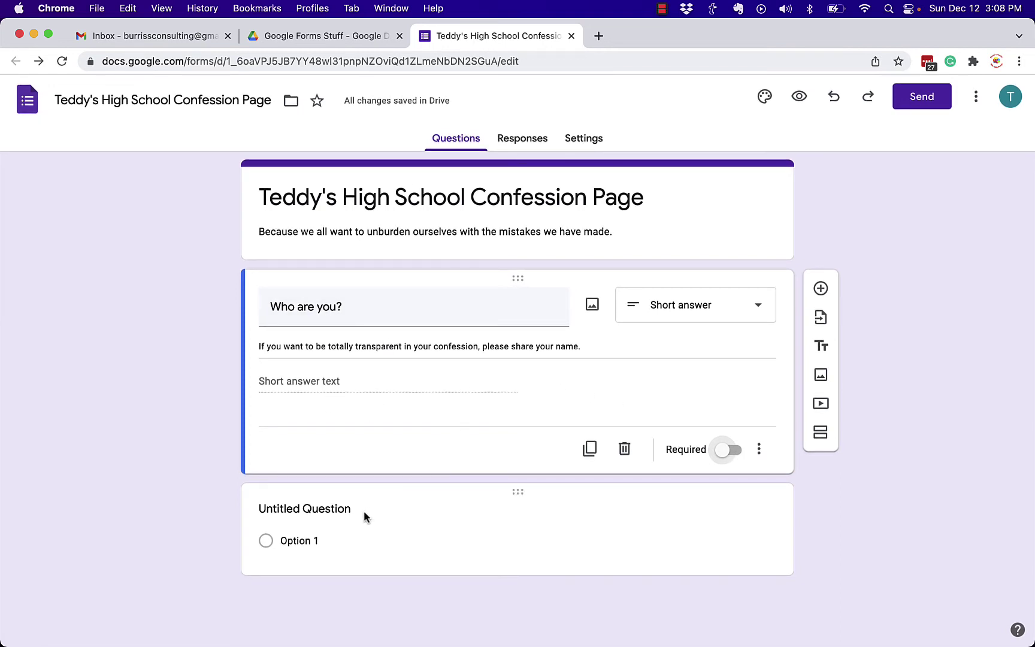
# - Delete the leftover untitled multiple choice question below "Who are you?"
pyautogui.click(378, 521)
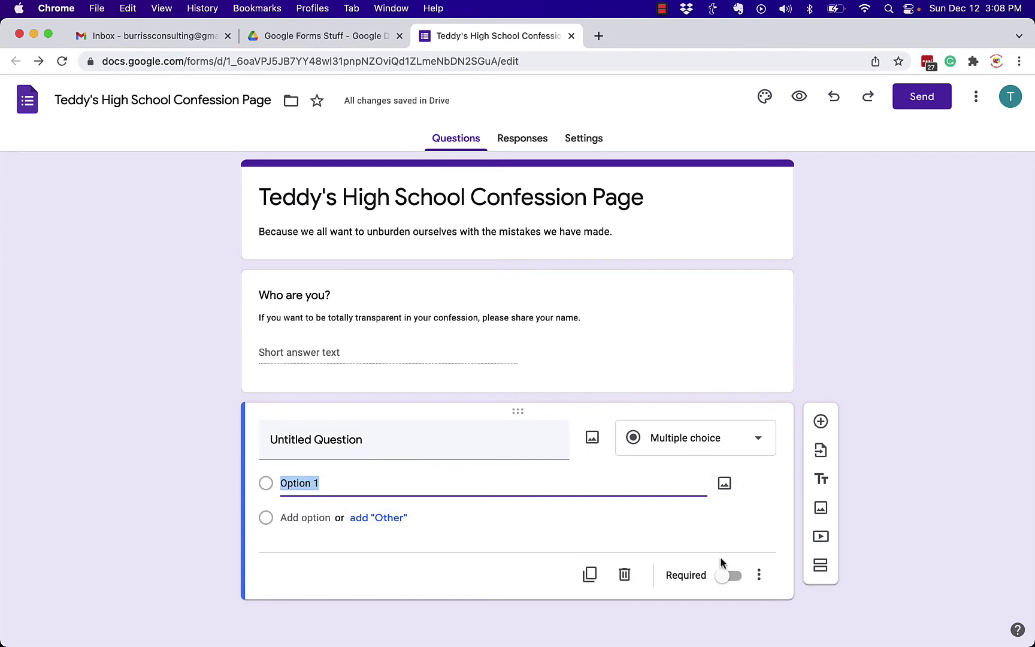
pyautogui.click(624, 575)
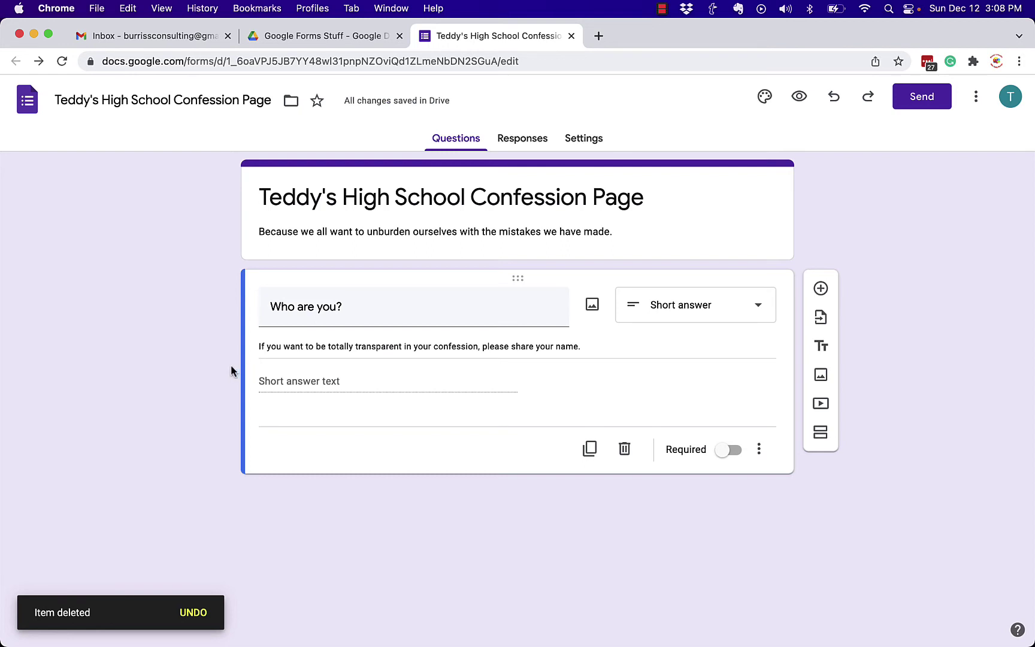
# - Add the multiple choice question "What do you want to Confess?" with options "Federal Crime", "State Crime", "School rules Violation" and Other
pyautogui.click(822, 290)
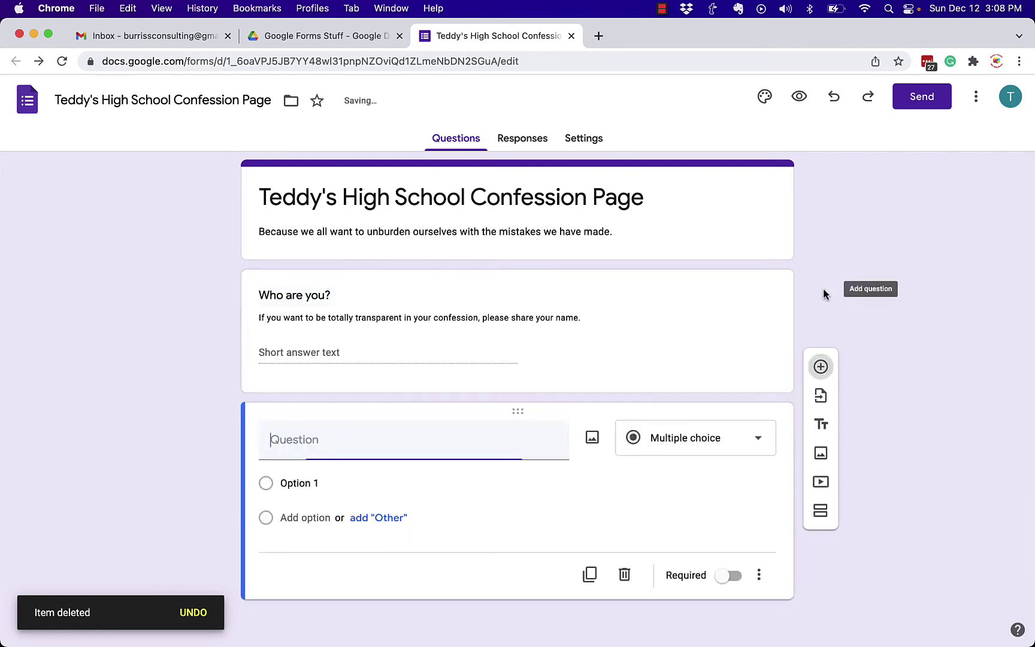
pyautogui.write('What do you want to Confess?')
pyautogui.click(311, 483)
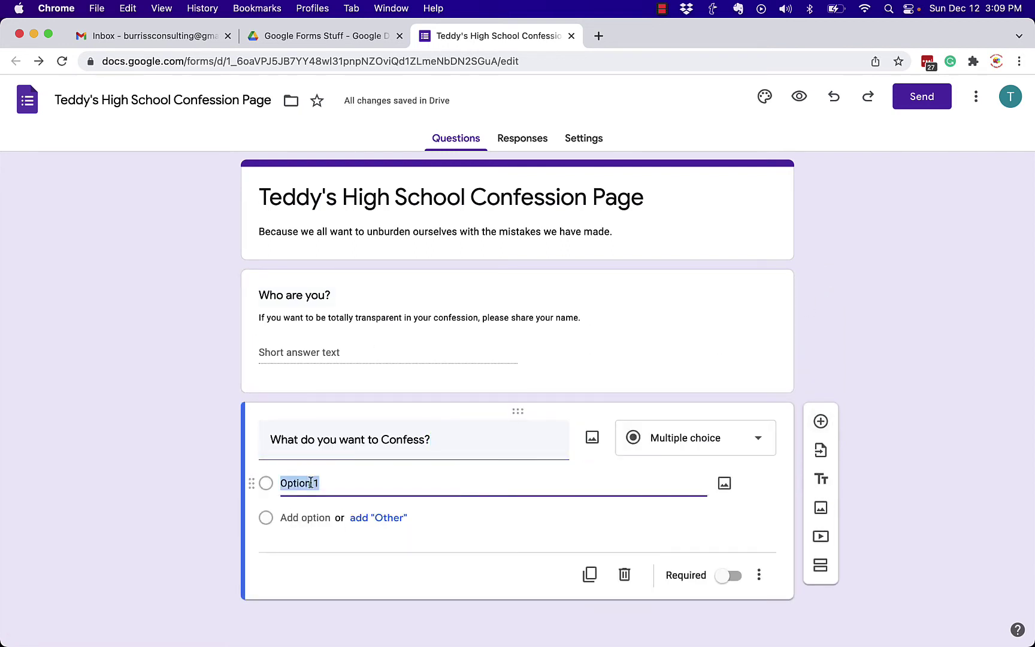
pyautogui.write('Federal Crime')
pyautogui.press('Return')
pyautogui.write('State Crime')
pyautogui.press('Return')
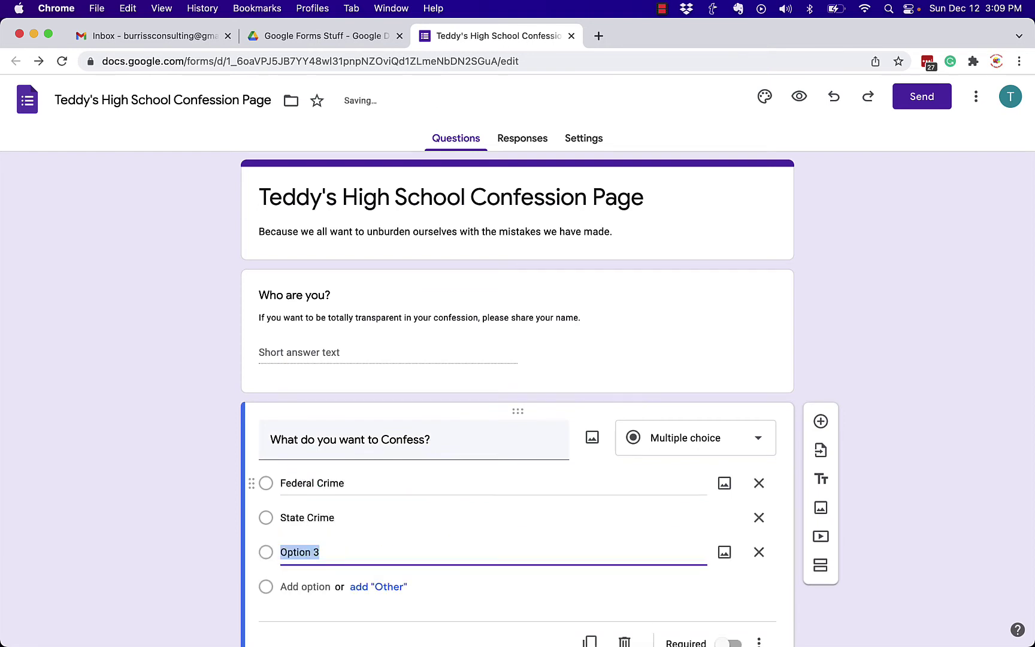
pyautogui.write('School rules Violation')
pyautogui.press('Return')
pyautogui.click(384, 523)
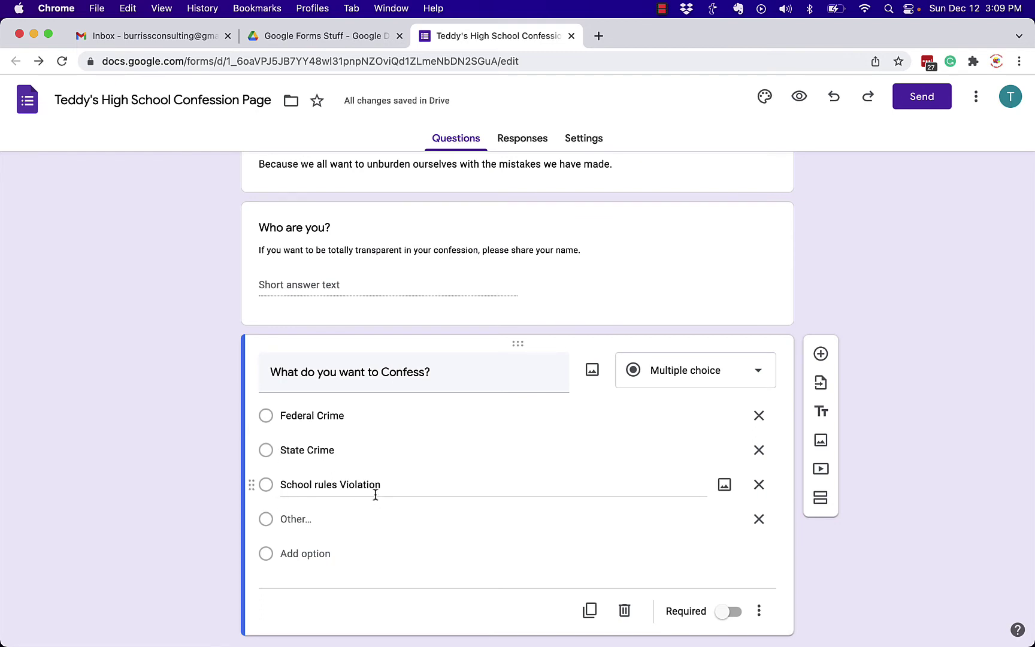
# - Correct the third option to "School Rules Violation" and make the "What do you want to Confess?" question required
pyautogui.click(323, 486)
pyautogui.click(285, 486)
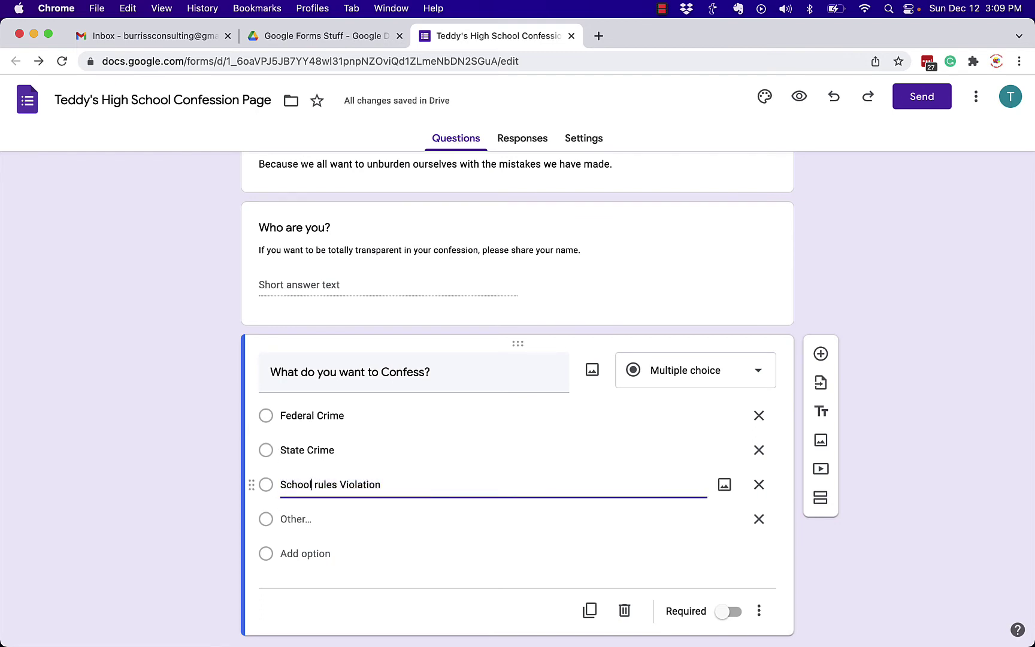
pyautogui.press('BackSpace')
pyautogui.write('R')
pyautogui.click(721, 611)
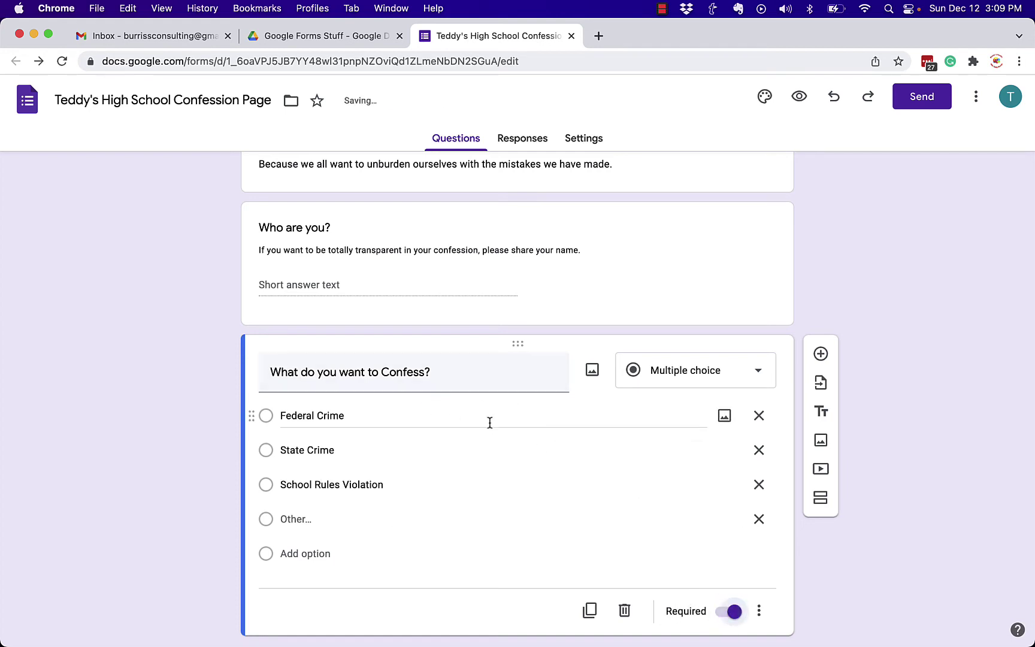
# - Add the question "What is the specific confession" below the confession types and set its type to Paragraph
pyautogui.scroll(-1, 577, 470)
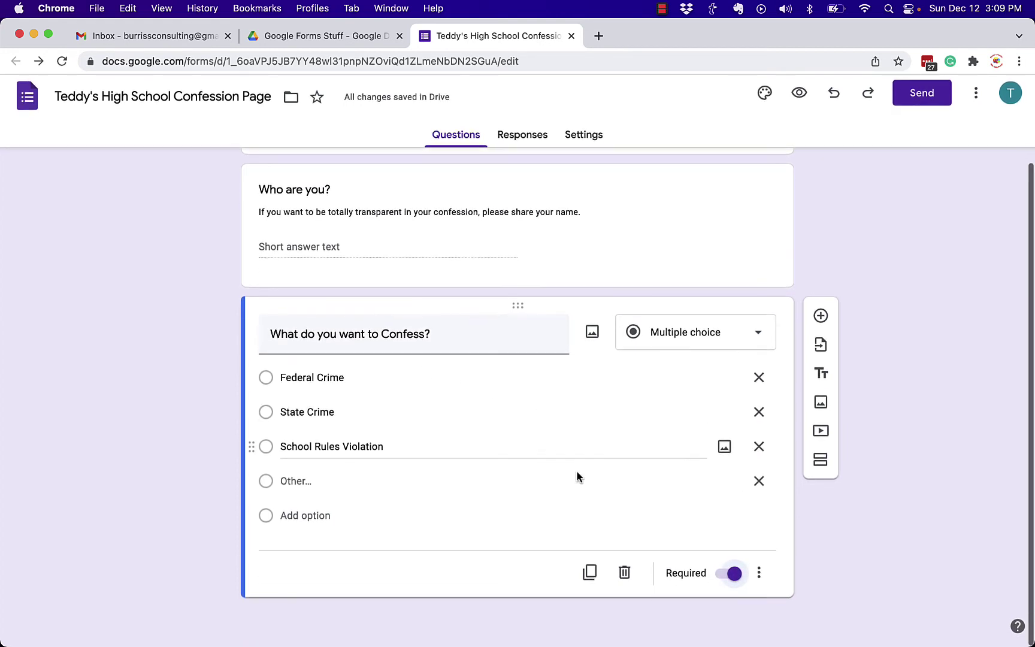
pyautogui.click(821, 320)
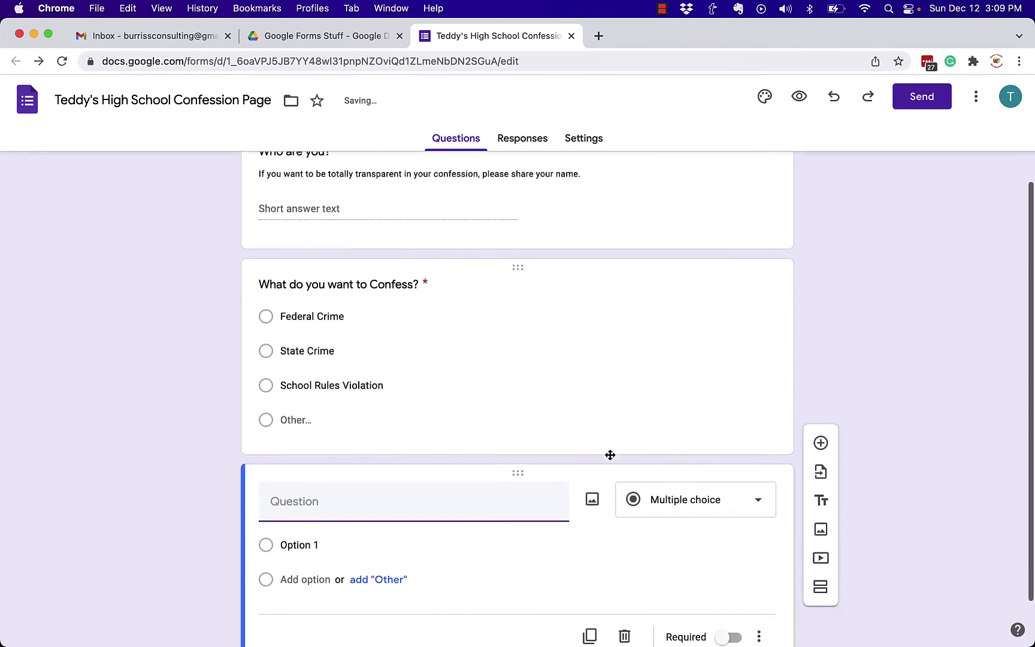
pyautogui.write('What is the specific con')
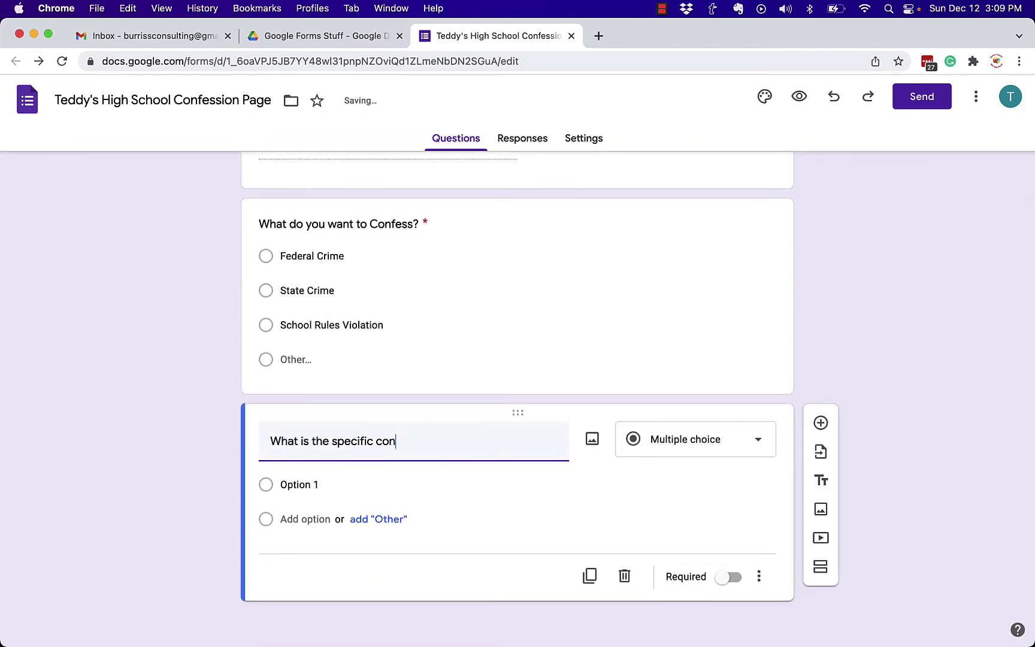
pyautogui.write('fession')
pyautogui.click(644, 465)
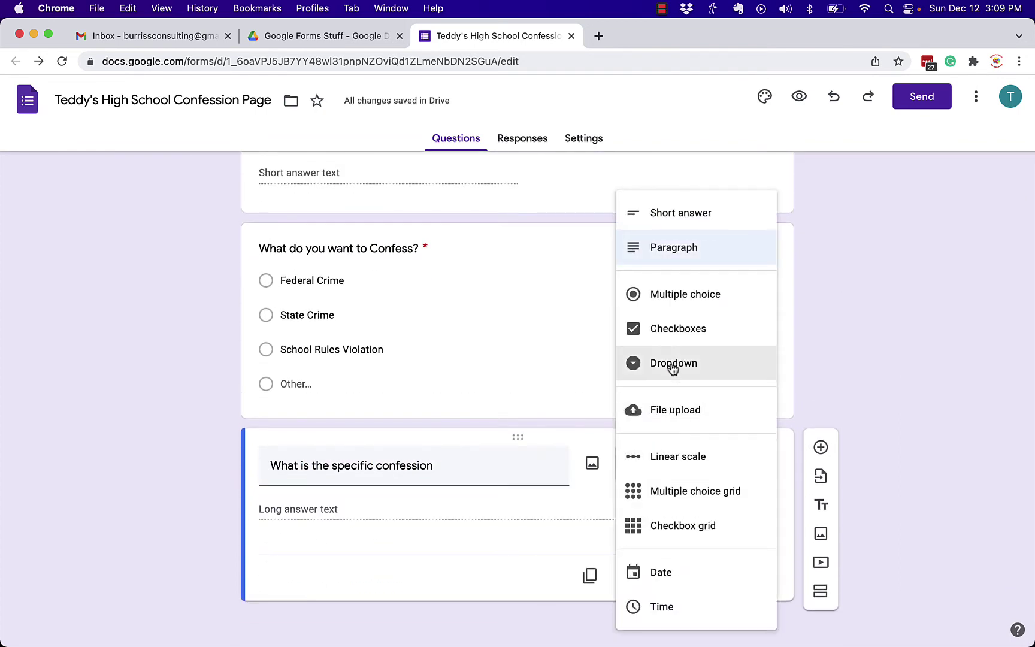
pyautogui.click(670, 247)
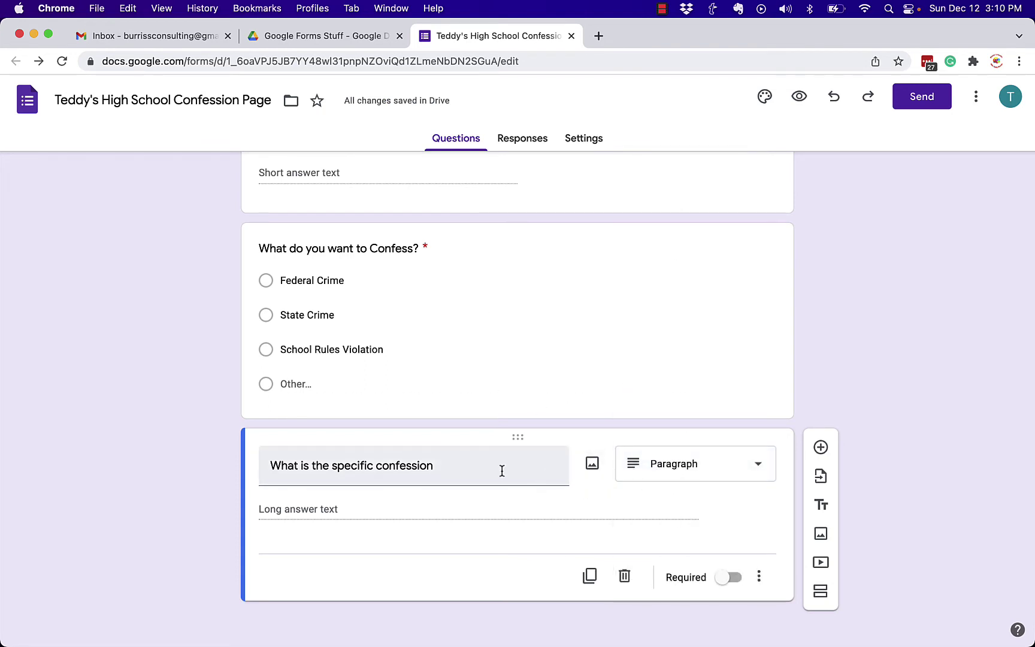
# - Give the specific confession question the description "Please share the details of your confession?"
pyautogui.click(758, 577)
pyautogui.click(785, 578)
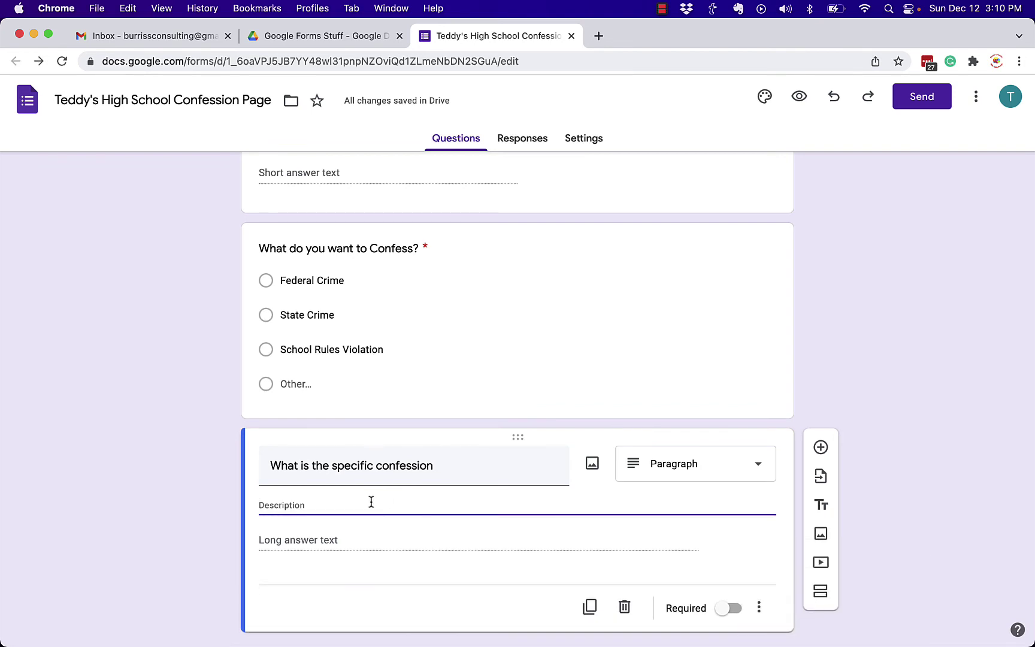
pyautogui.write('Please share the details of your confession?')
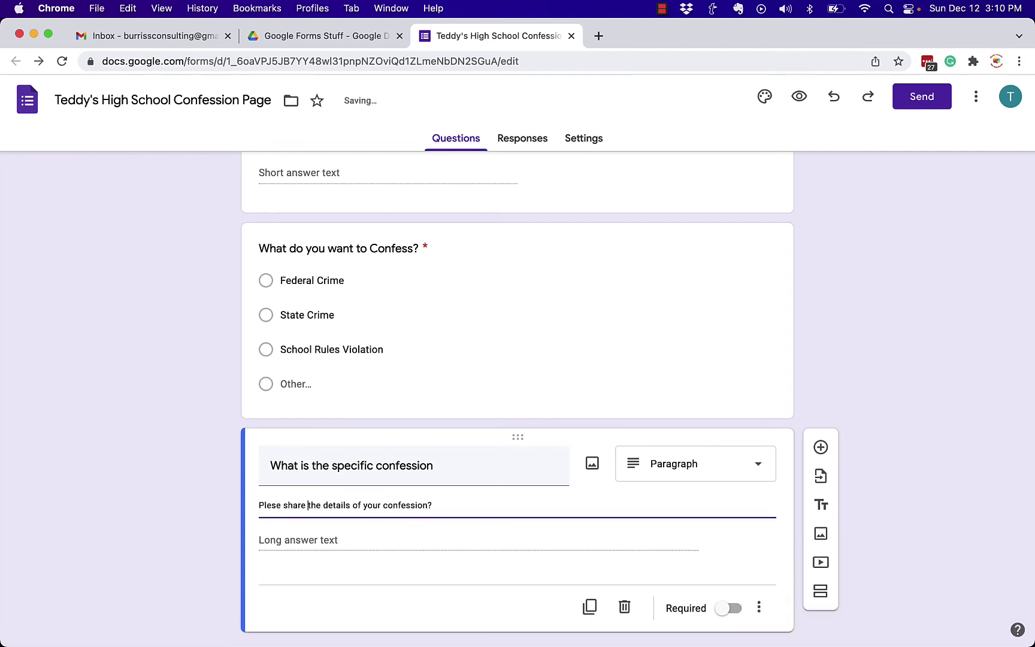
pyautogui.click(269, 505)
pyautogui.write('a')
# - Add the multiple choice question "When did this happen?" with the options "This week", "This month", "This year" and "other"
pyautogui.scroll(-1, 503, 546)
pyautogui.click(821, 417)
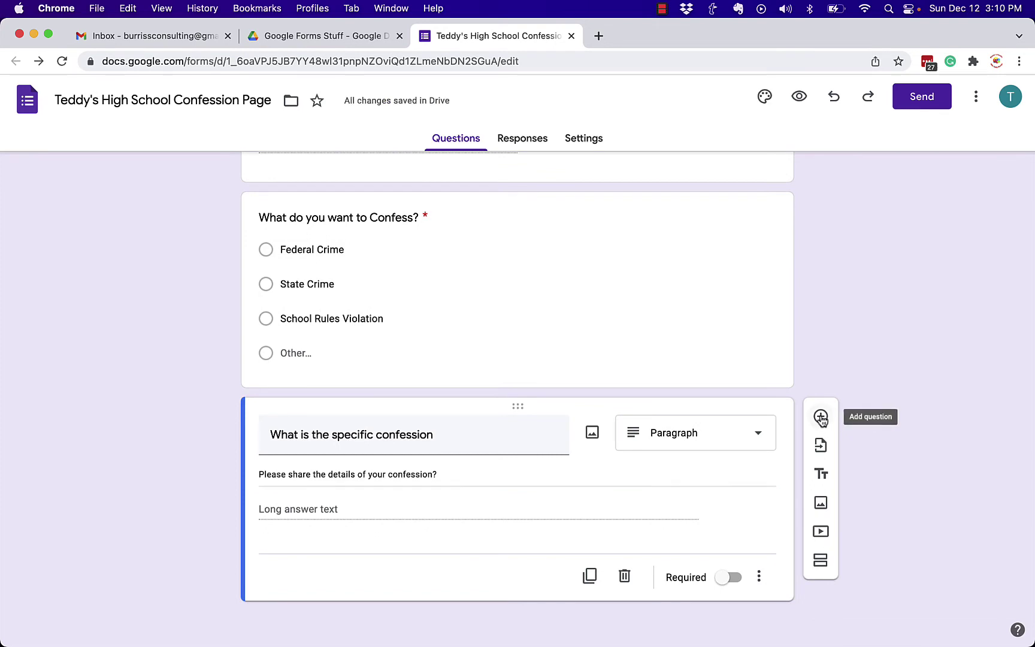
pyautogui.write('When did this happen?')
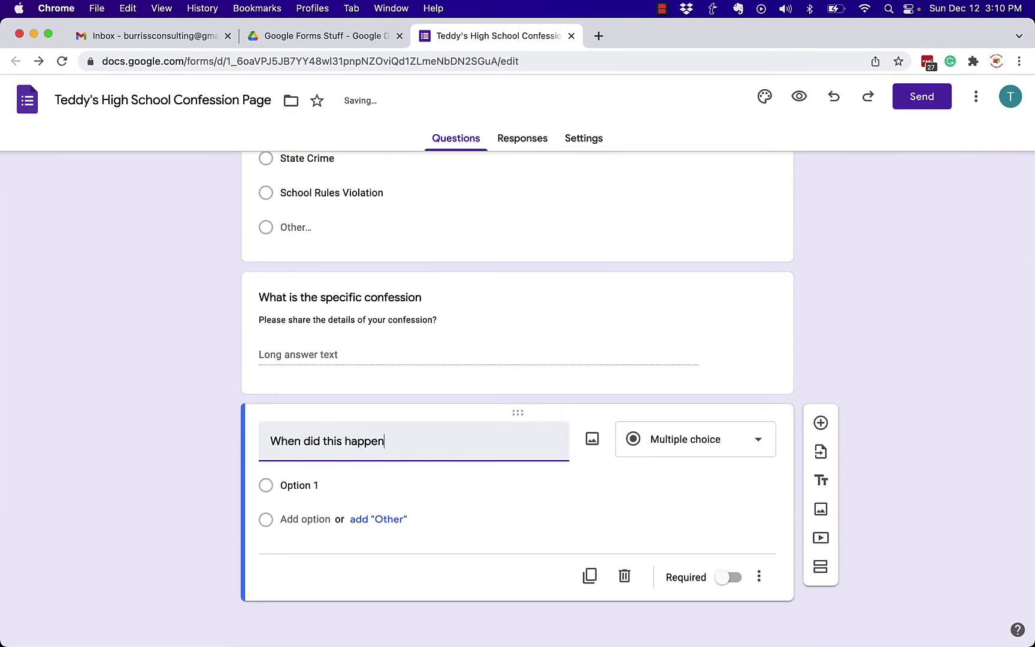
pyautogui.click(682, 475)
pyautogui.click(682, 196)
pyautogui.click(312, 507)
pyautogui.write('This week')
pyautogui.press('Return')
pyautogui.write('This month')
pyautogui.press('Return')
pyautogui.write('This year')
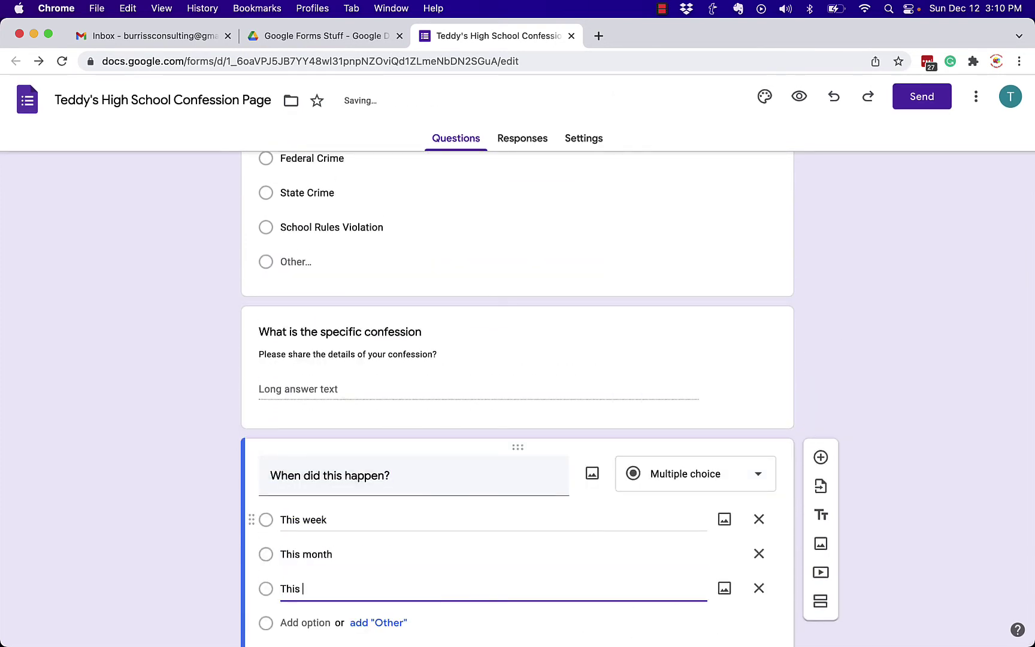
pyautogui.press('Return')
pyautogui.write('other')
# - Add "Today" as the first option of "When did this happen?" and make the question required
pyautogui.click(307, 381)
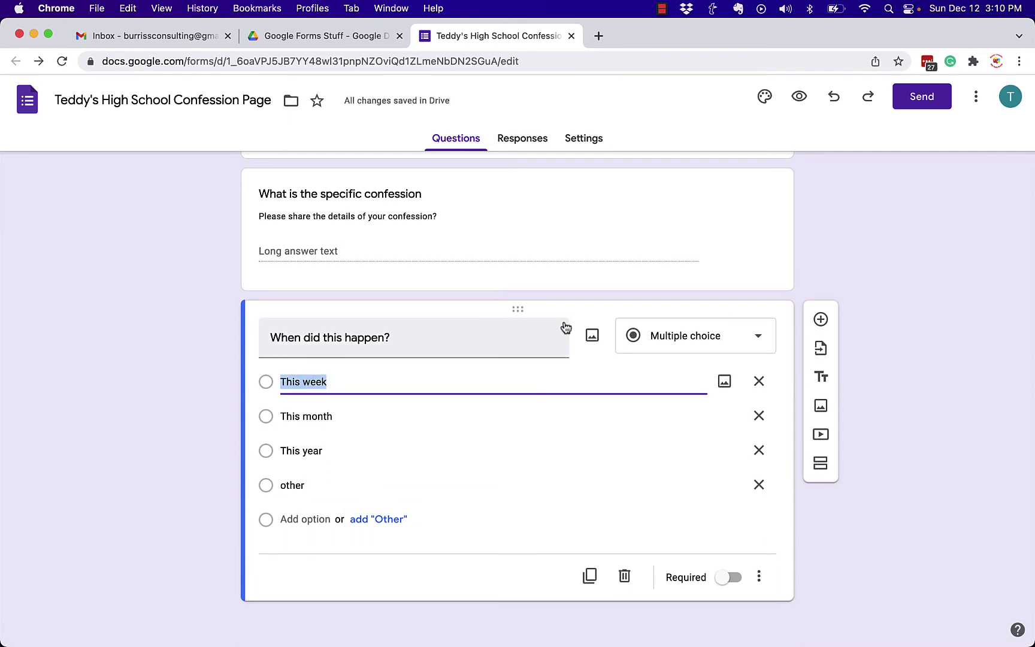
pyautogui.click(288, 518)
pyautogui.write('Today')
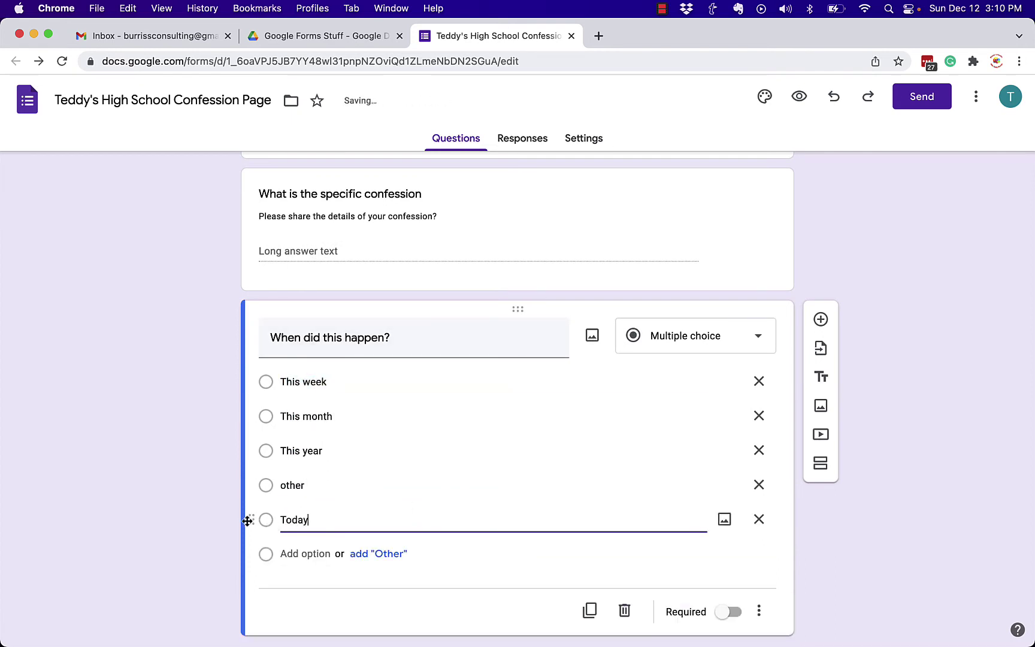
pyautogui.moveTo(249, 521); pyautogui.dragTo(240, 375)
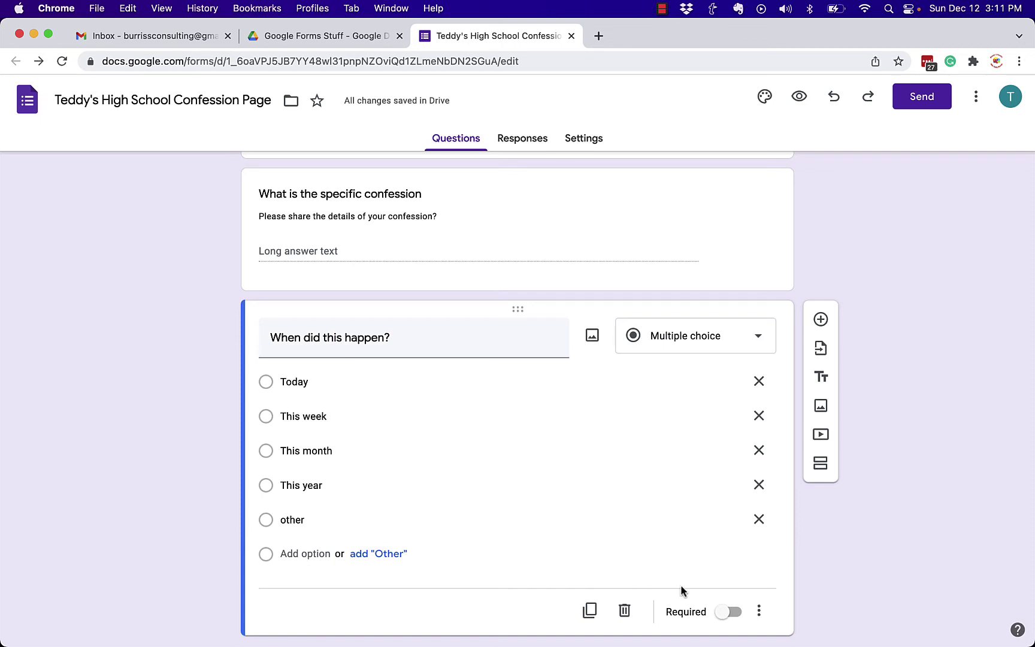
pyautogui.click(727, 613)
# - Add the required Short answer question "Who do you think was impacted by what you did?" at the end of the form
pyautogui.scroll(-1, 704, 558)
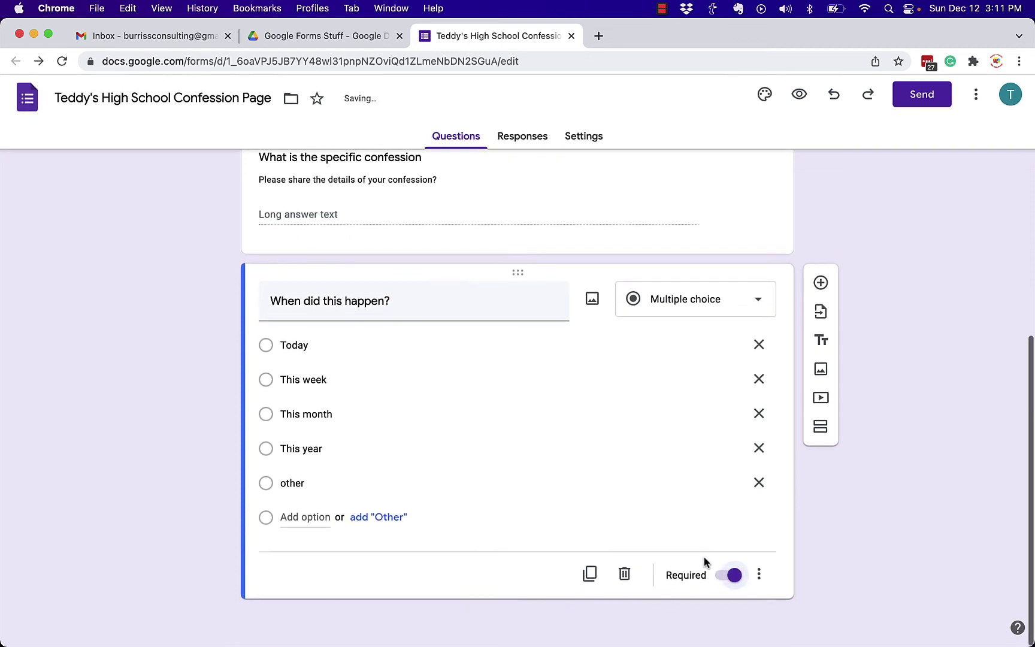
pyautogui.click(820, 285)
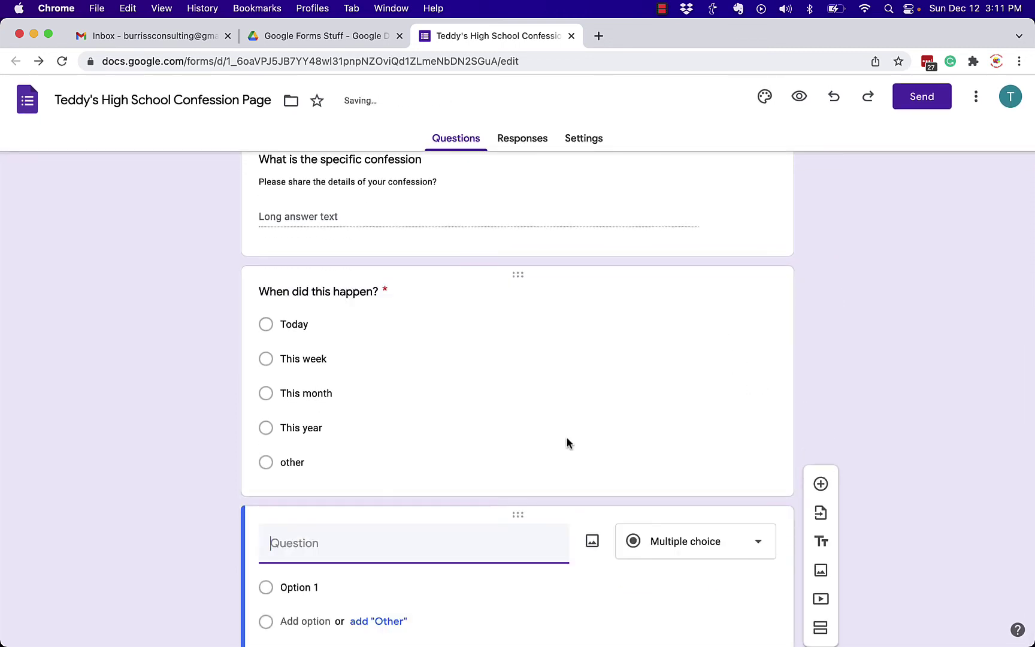
pyautogui.write('Who do you think was impacted by what you did?')
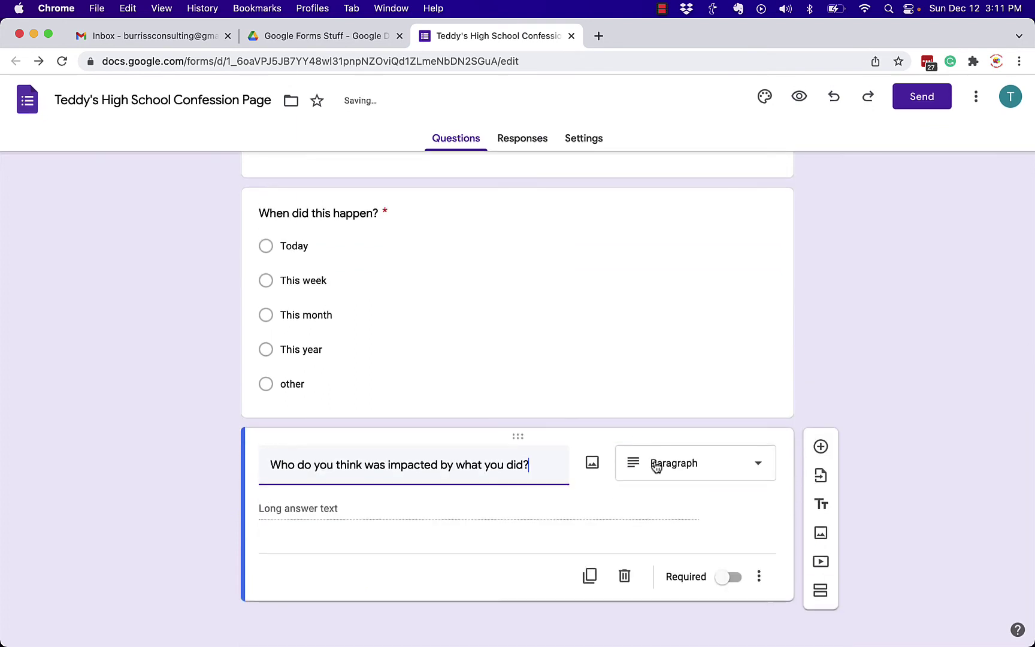
pyautogui.click(724, 578)
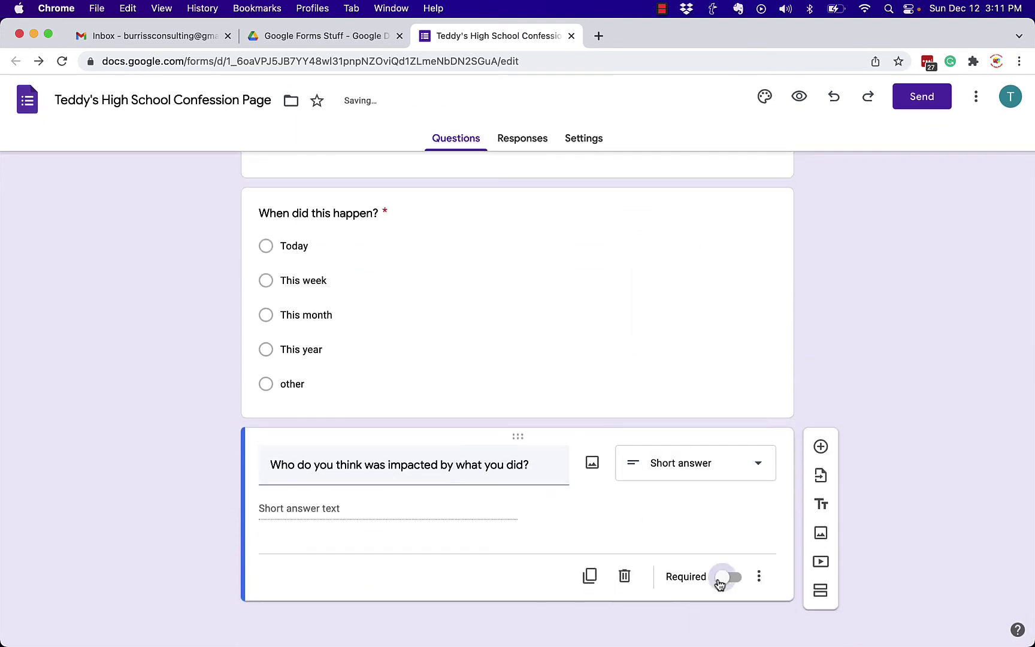
# - Give the impact question the description "Did you negatively impact students, teachers, or other people?"
pyautogui.click(759, 576)
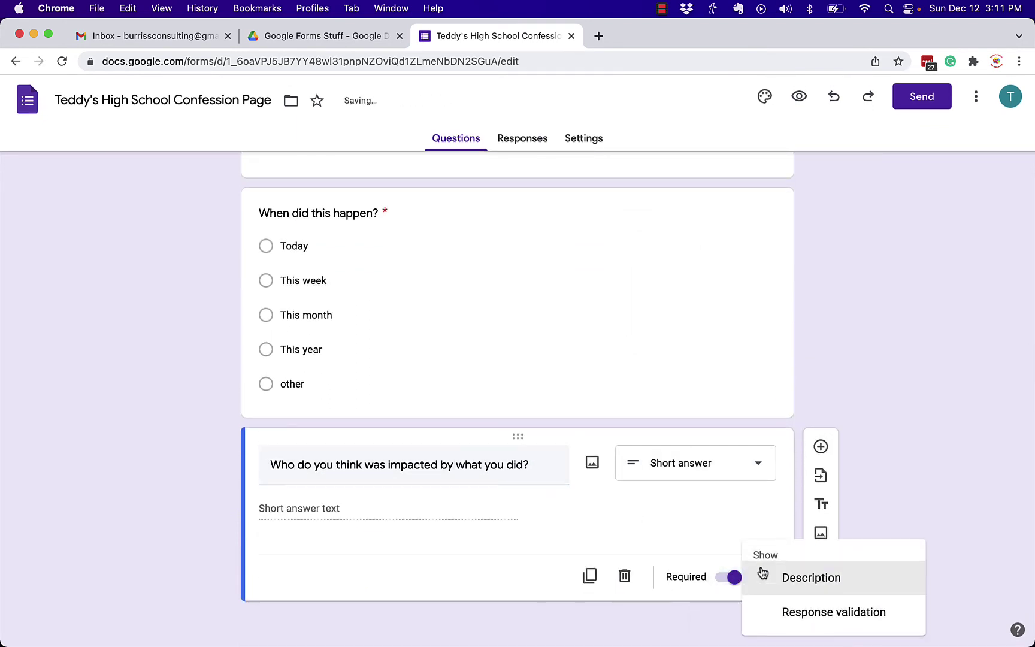
pyautogui.click(780, 579)
pyautogui.write('Did you negatively impact students, teachers, or other people?')
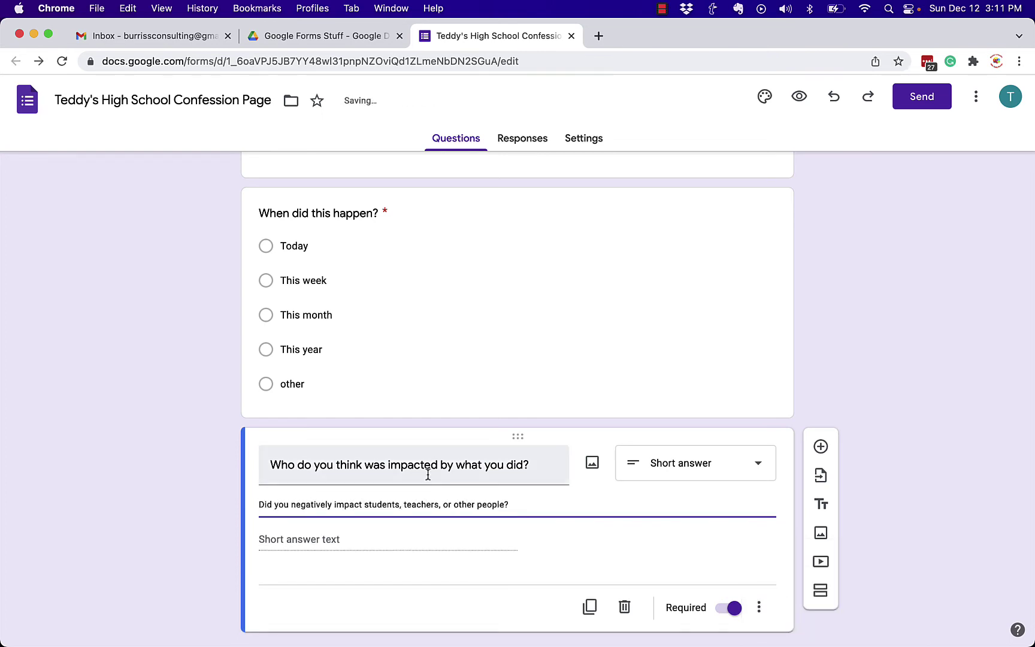
# - Add the multiple choice question "Will you be willing to discuss this with authorities?" with the options "Yes", "No" and Other
pyautogui.scroll(-1, 623, 456)
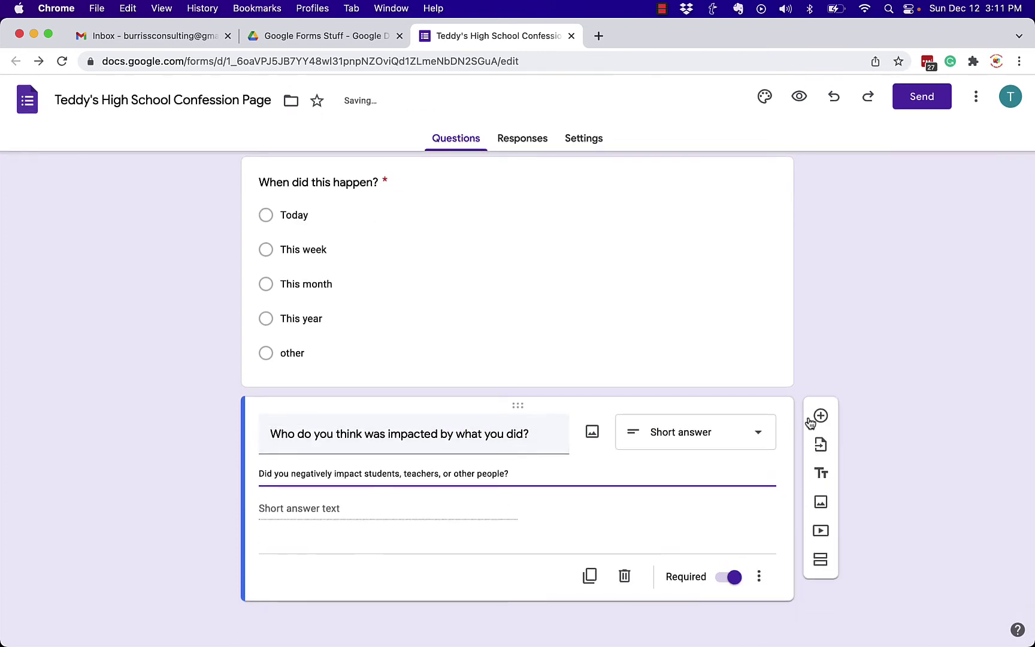
pyautogui.click(819, 417)
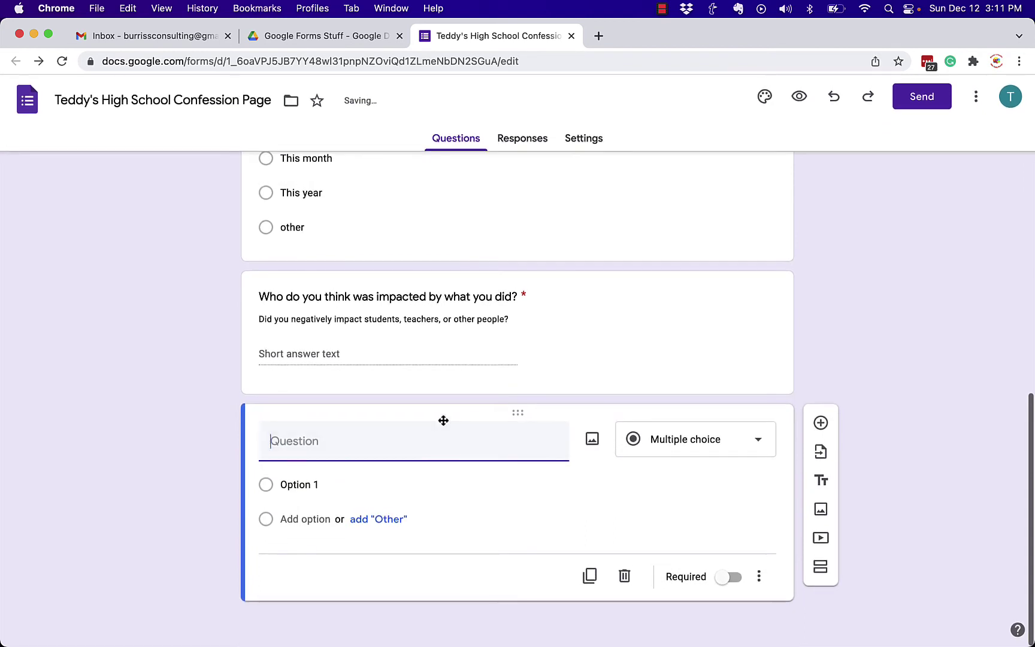
pyautogui.write('Will you be willing to discuss this with authorities?')
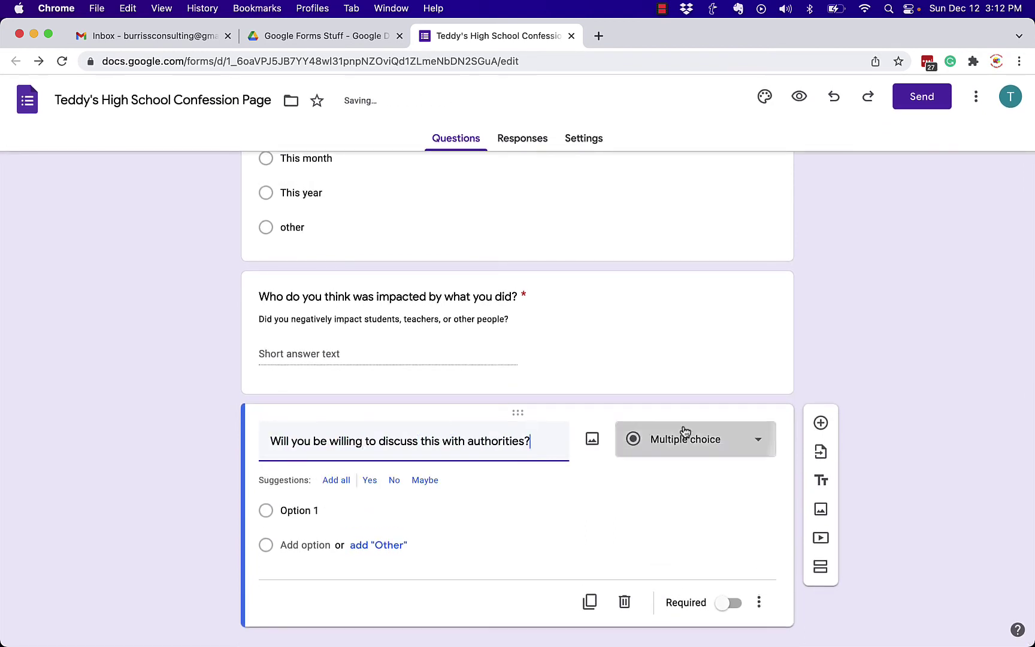
pyautogui.click(304, 511)
pyautogui.write('Yes')
pyautogui.press('Return')
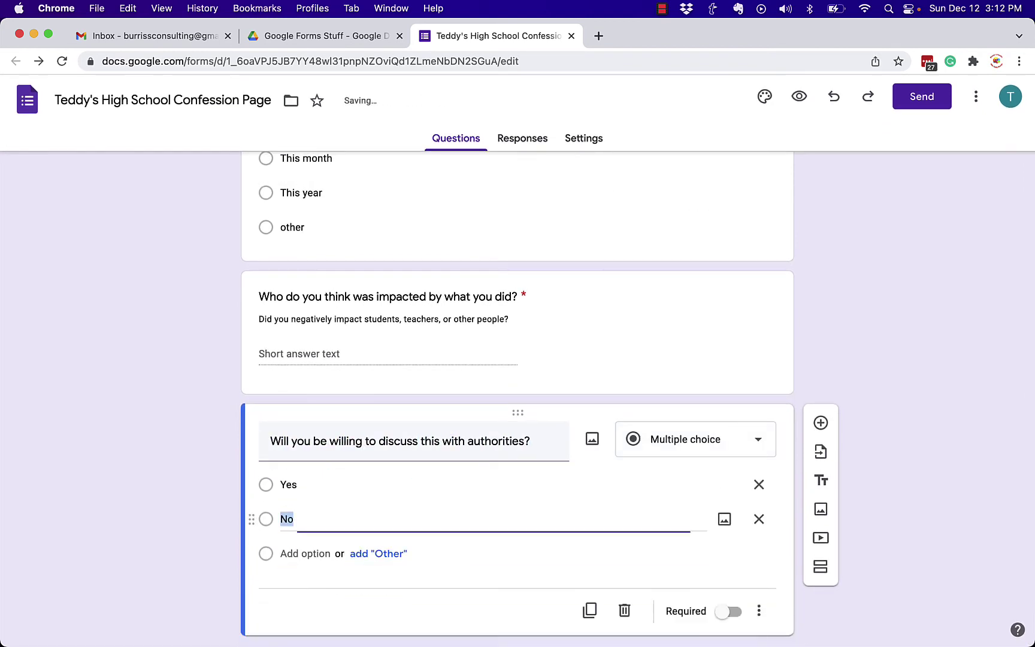
pyautogui.click(378, 554)
# - Make the authorities question required and add the description "An honest confession should allow for discussion and appropriate response by authorities"
pyautogui.click(729, 578)
pyautogui.click(759, 578)
pyautogui.click(806, 546)
pyautogui.click(354, 411)
pyautogui.write('Abn')
pyautogui.press('BackSpace')
pyautogui.press('BackSpace')
pyautogui.write('n honest ')
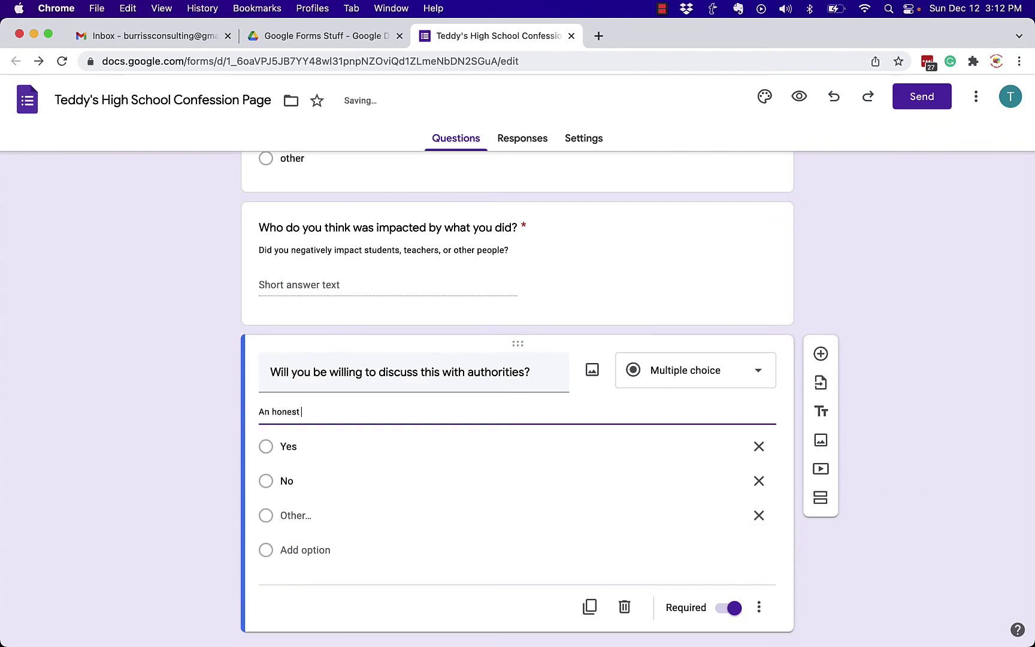
pyautogui.write('confession should allow for discussion and appropriate response by authorities')
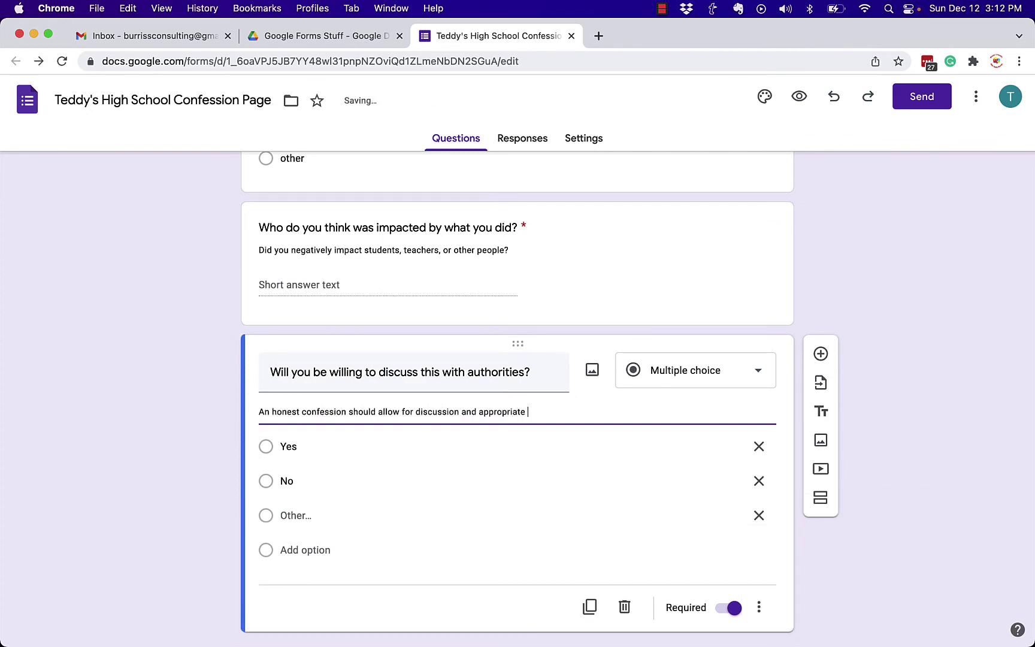
# - Change the form's title heading to "Anonymous High School Confession Page"
pyautogui.scroll(6, 520, 492)
pyautogui.scroll(6, 520, 492)
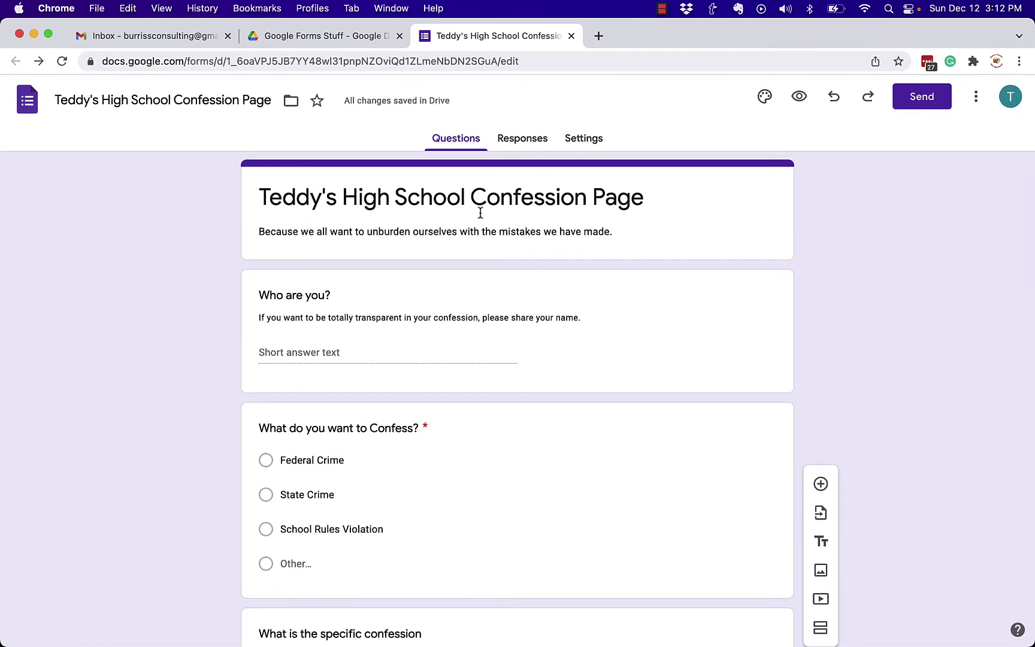
pyautogui.moveTo(282, 202); pyautogui.dragTo(488, 202)
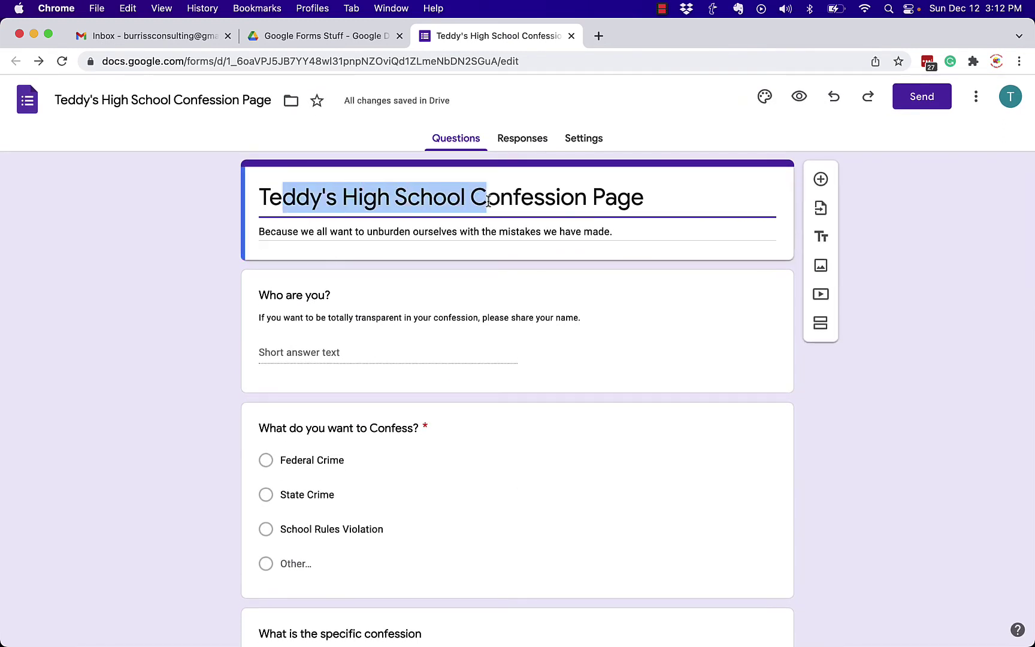
pyautogui.doubleClick(326, 205)
pyautogui.write('Anony')
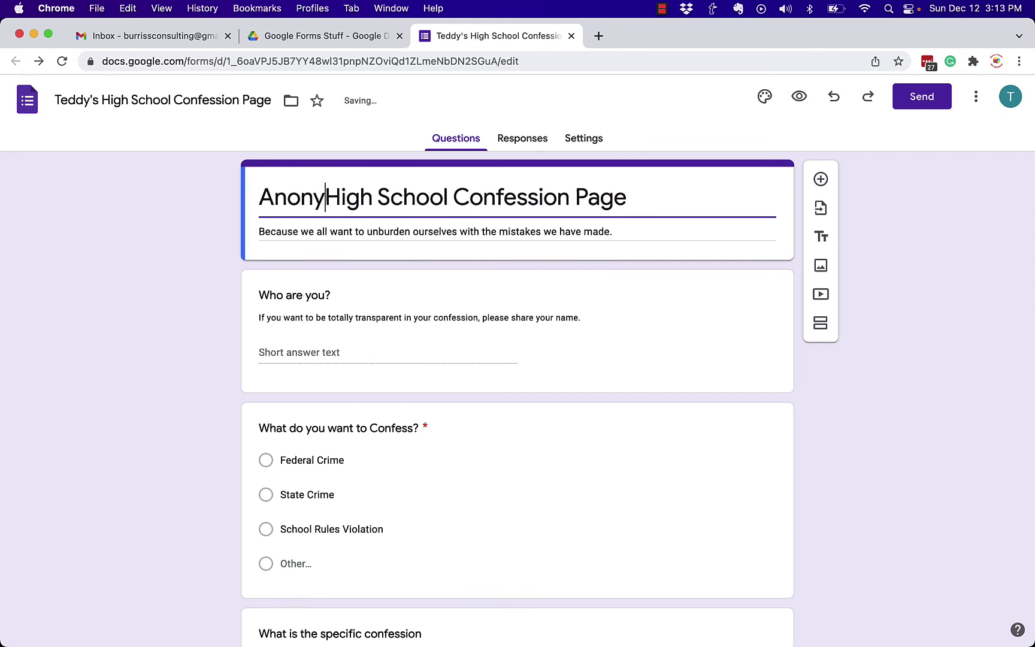
pyautogui.write('mous')
# - Rename the form file as "Anonymous High School Confession Page"
pyautogui.doubleClick(81, 98)
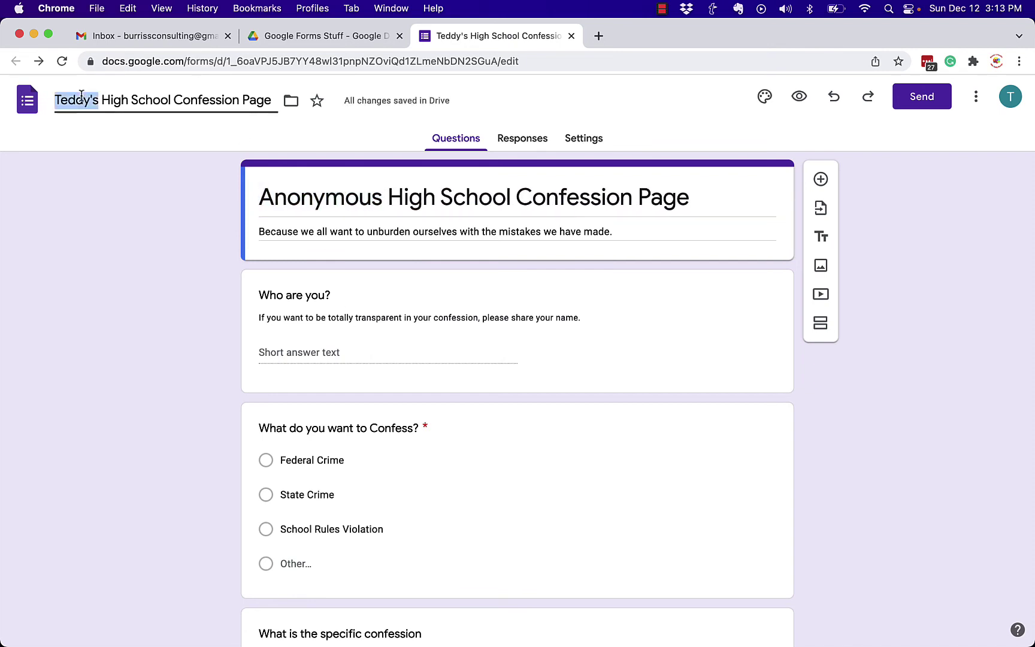
pyautogui.write('Anonymous')
# - Review the whole form, from the title description through each question to the one about discussing with authorities
pyautogui.tripleClick(354, 238)
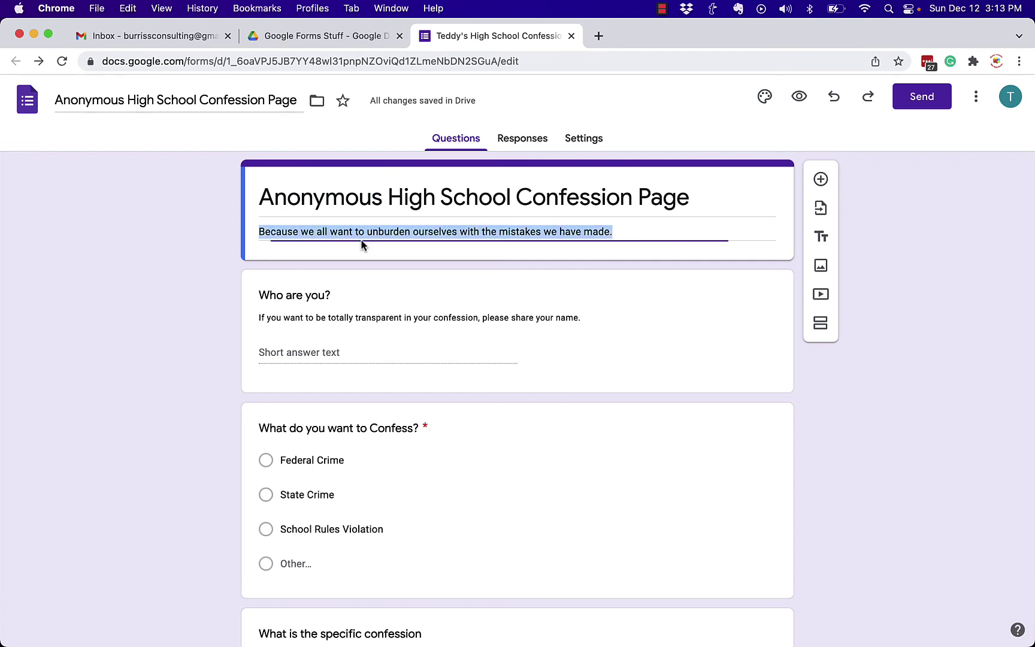
pyautogui.click(491, 340)
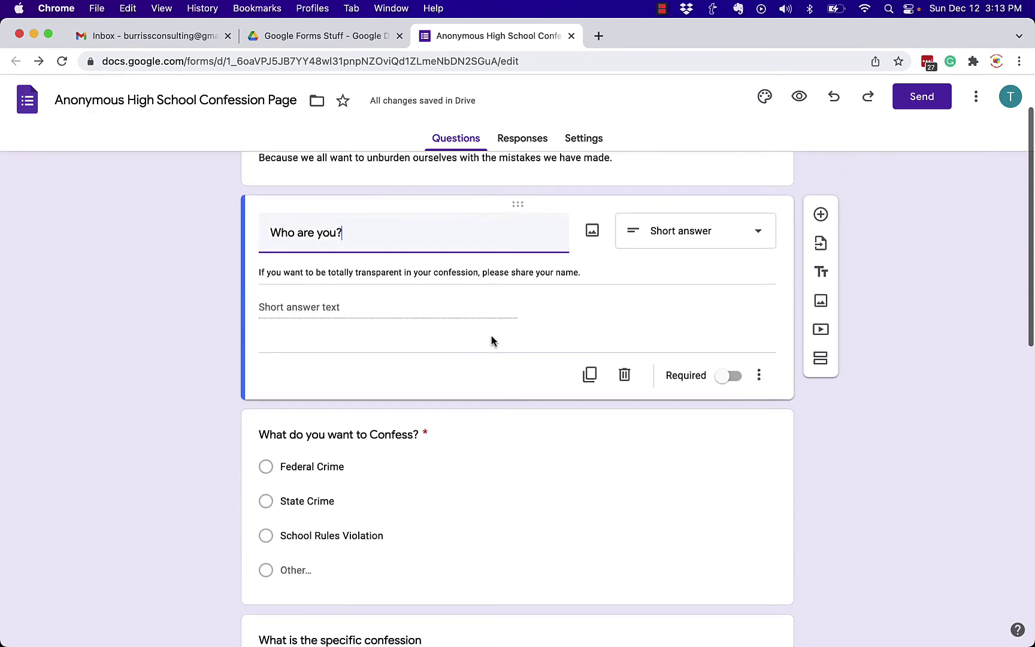
pyautogui.scroll(-5, 491, 341)
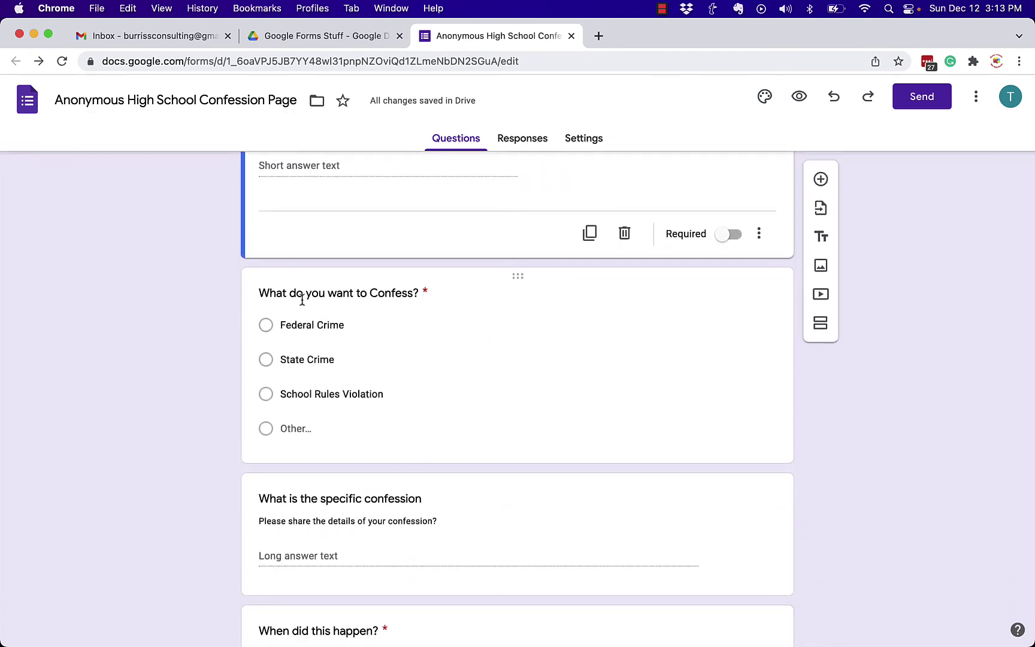
pyautogui.scroll(-2, 450, 373)
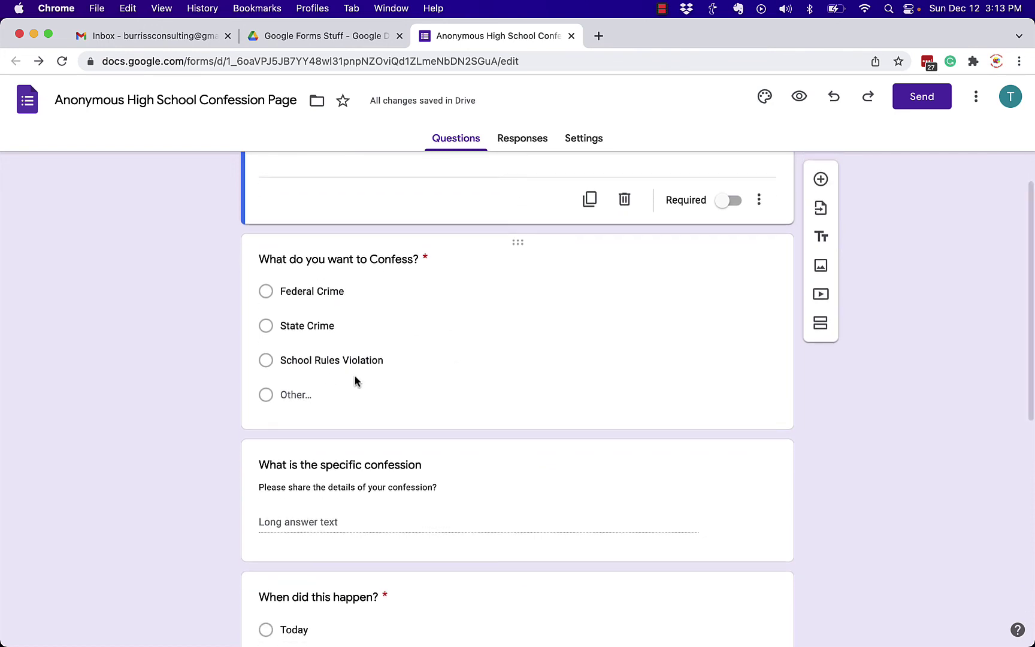
pyautogui.scroll(-5, 449, 383)
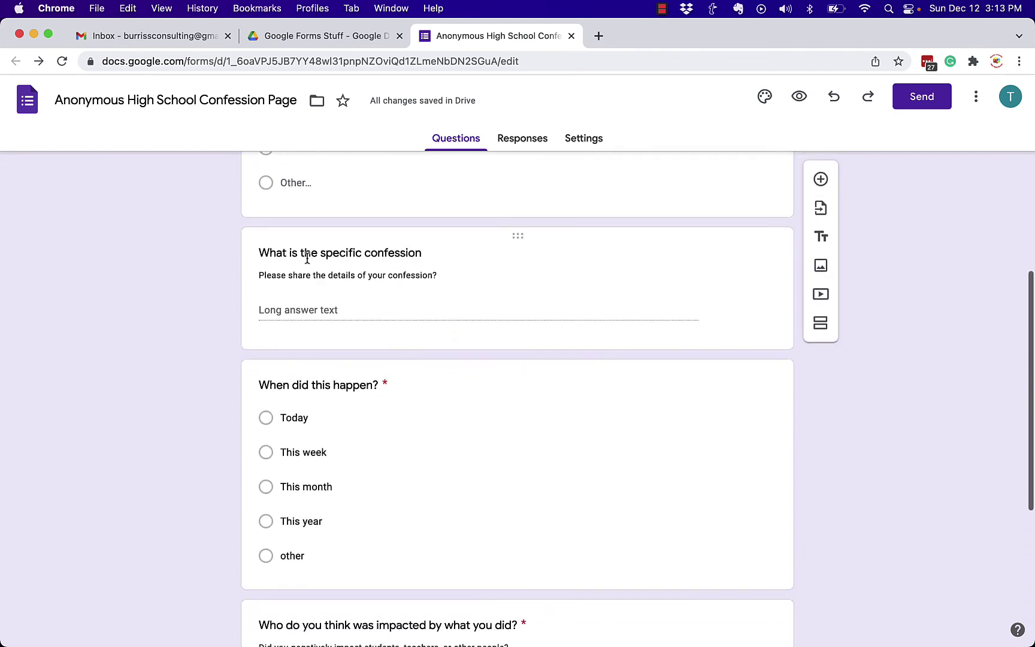
pyautogui.scroll(-5, 450, 384)
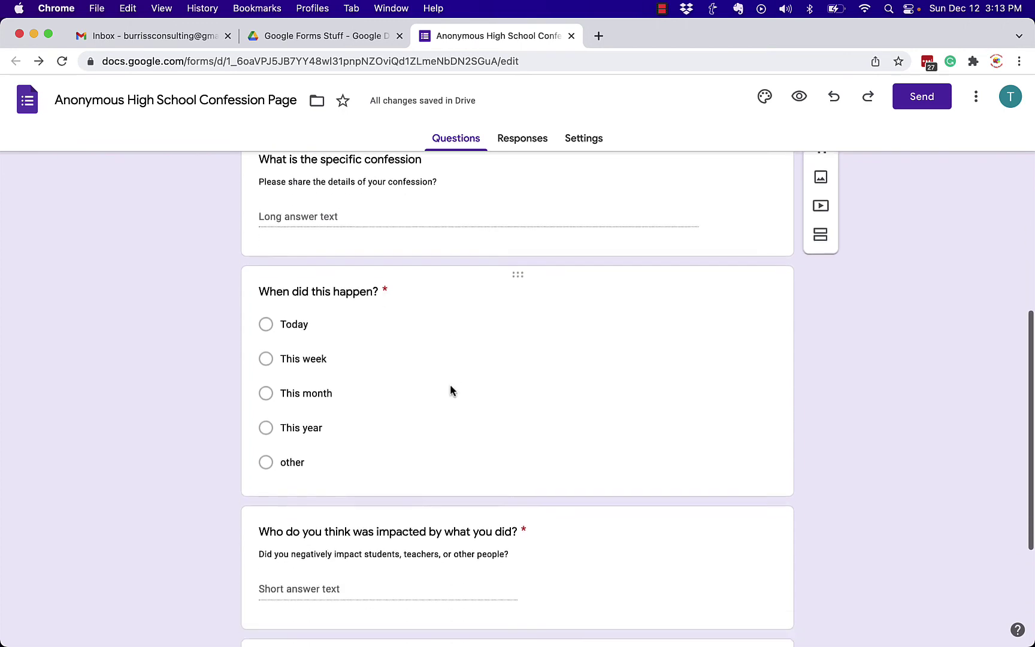
pyautogui.scroll(-5, 419, 274)
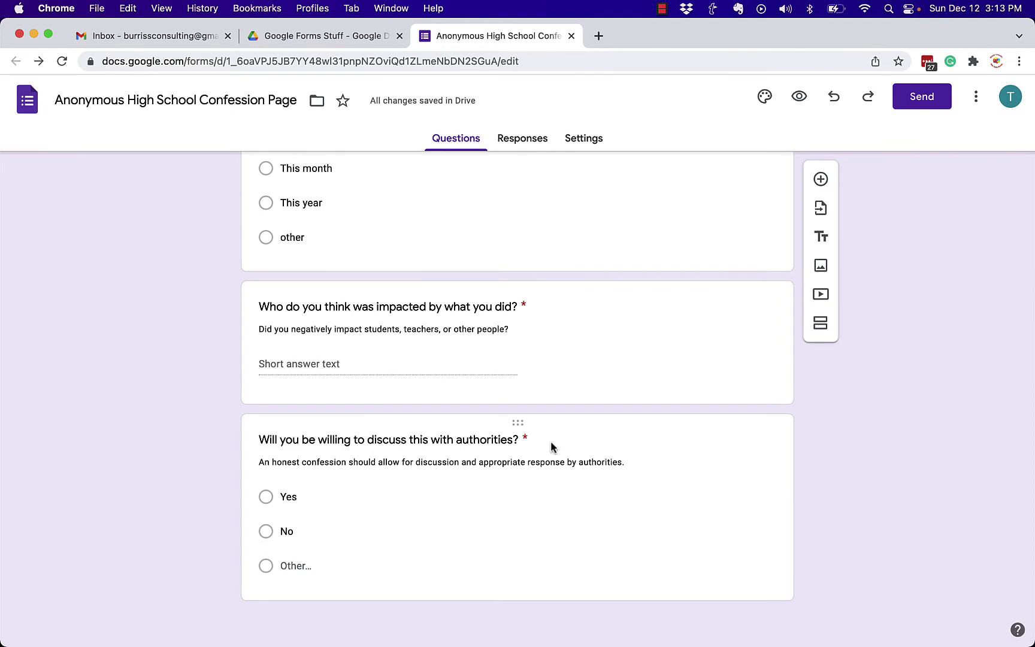
pyautogui.scroll(15, 551, 446)
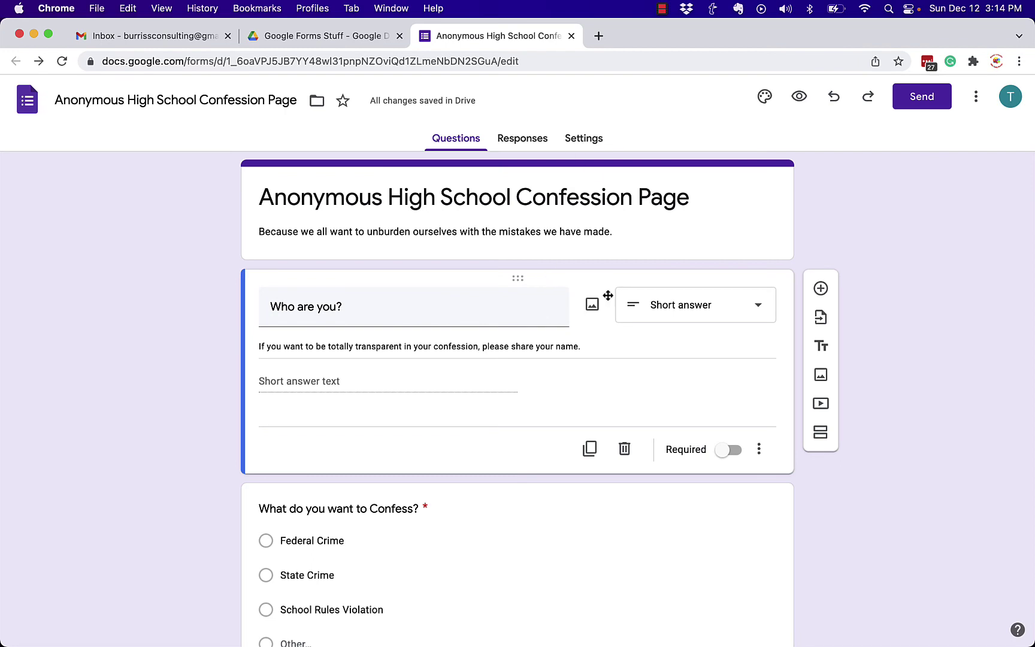
# - Generate a shortened sharing link for the form, without collecting emails, and copy it
pyautogui.click(920, 101)
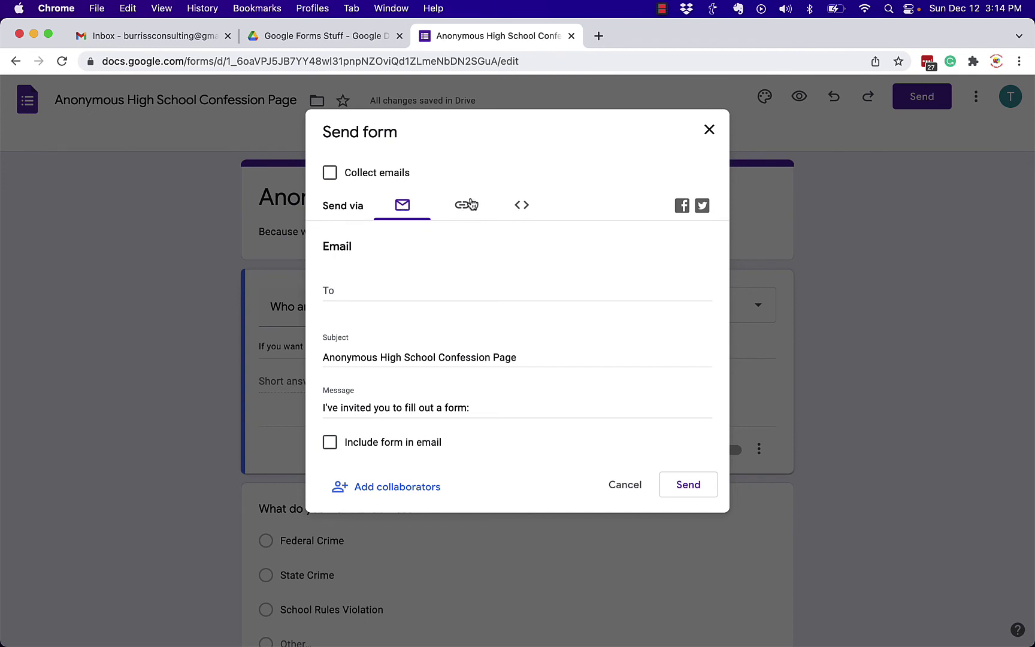
pyautogui.click(524, 207)
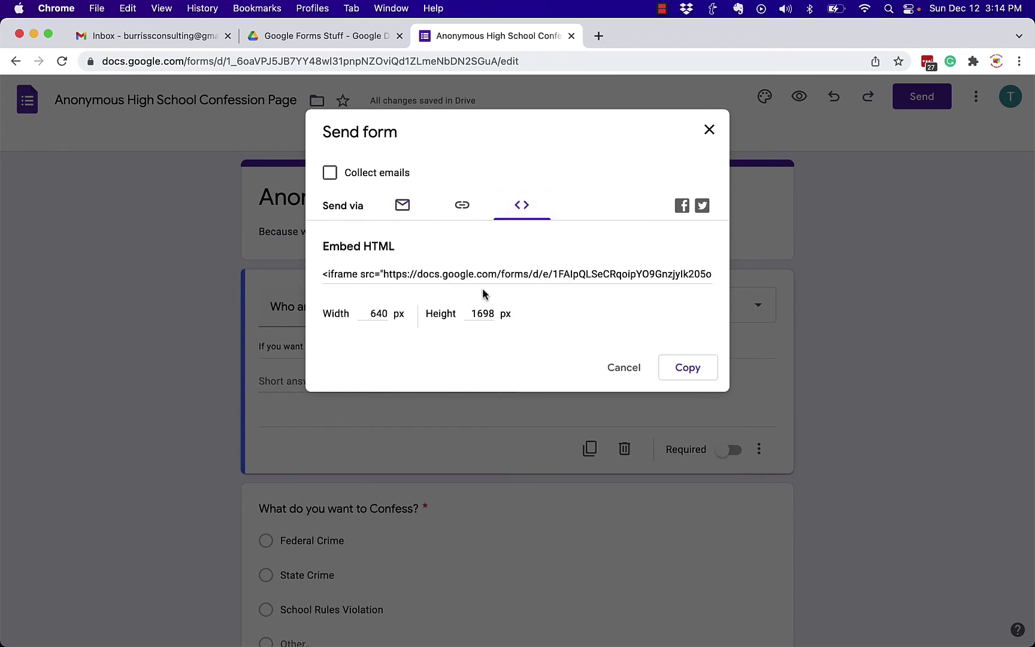
pyautogui.click(462, 206)
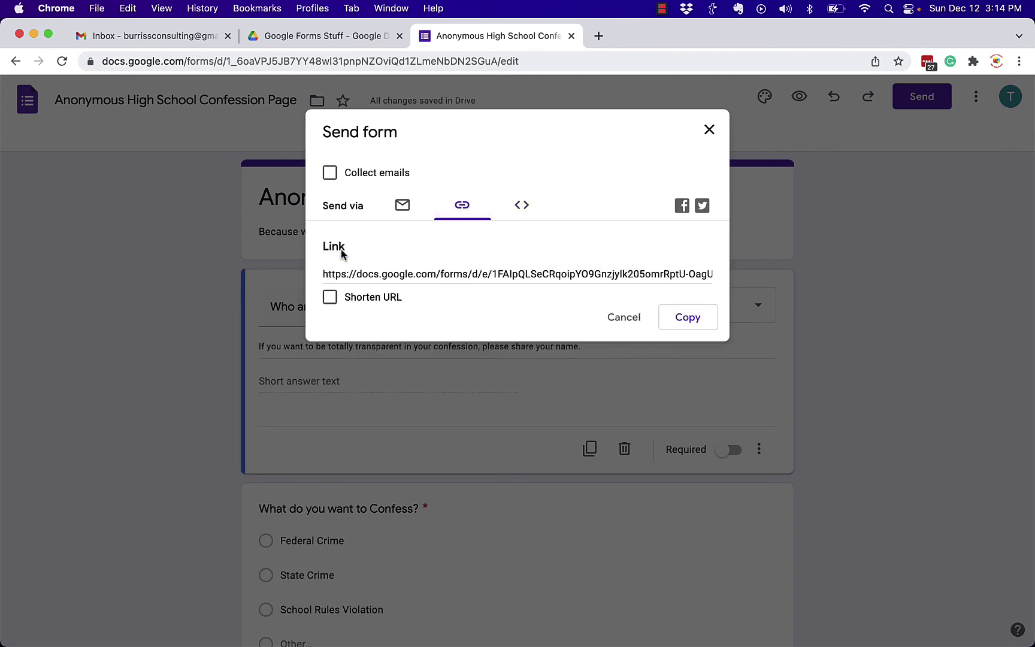
pyautogui.click(336, 274)
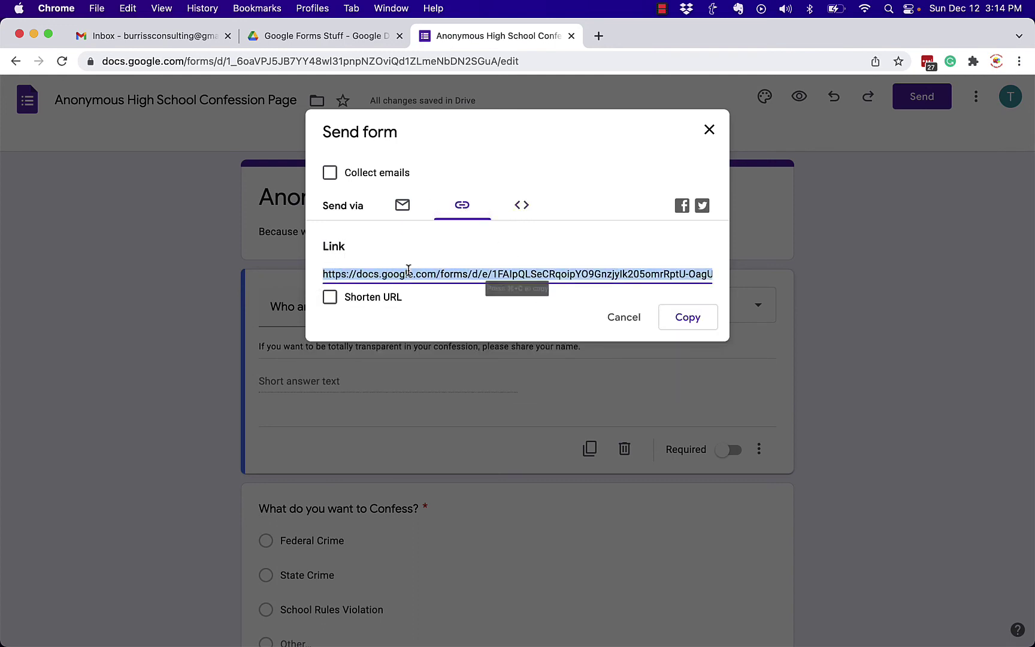
pyautogui.click(330, 298)
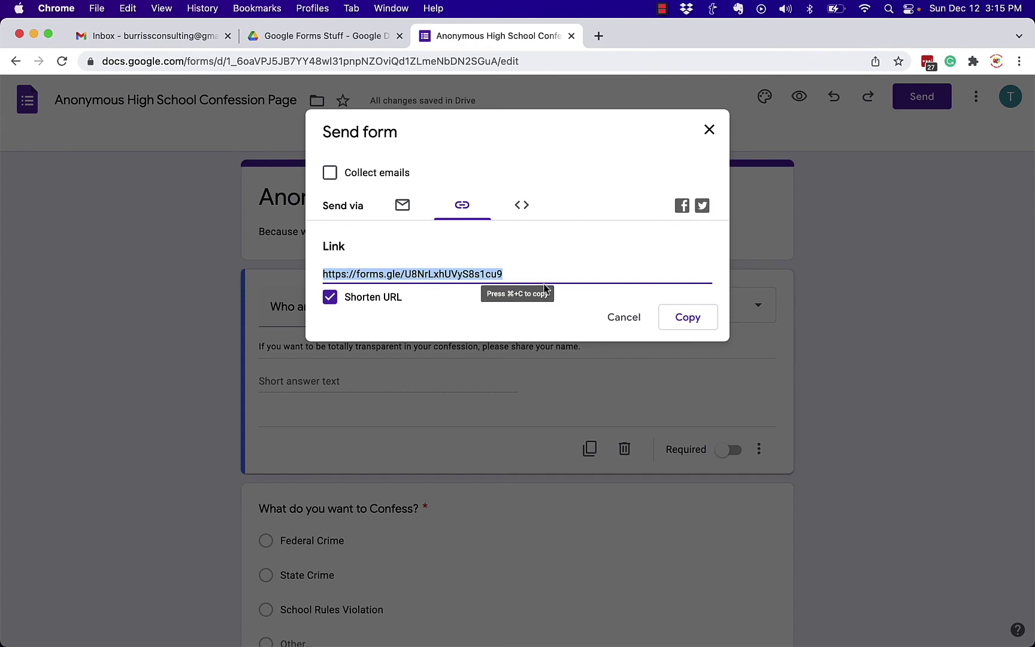
pyautogui.click(684, 319)
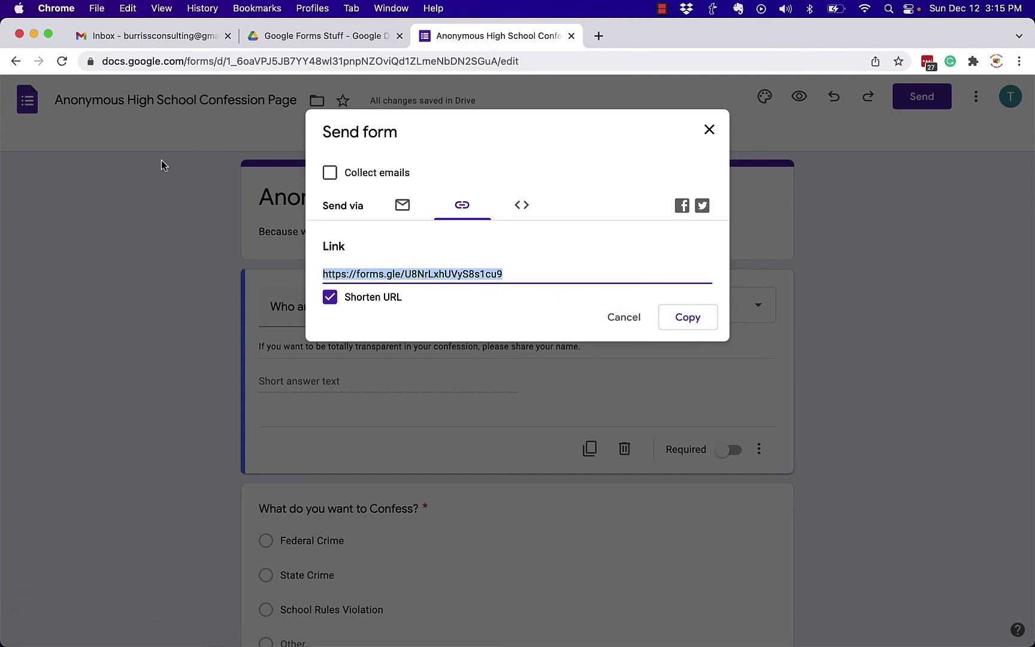
# - Load the copied form link in a new incognito window
pyautogui.click(97, 8)
pyautogui.click(140, 62)
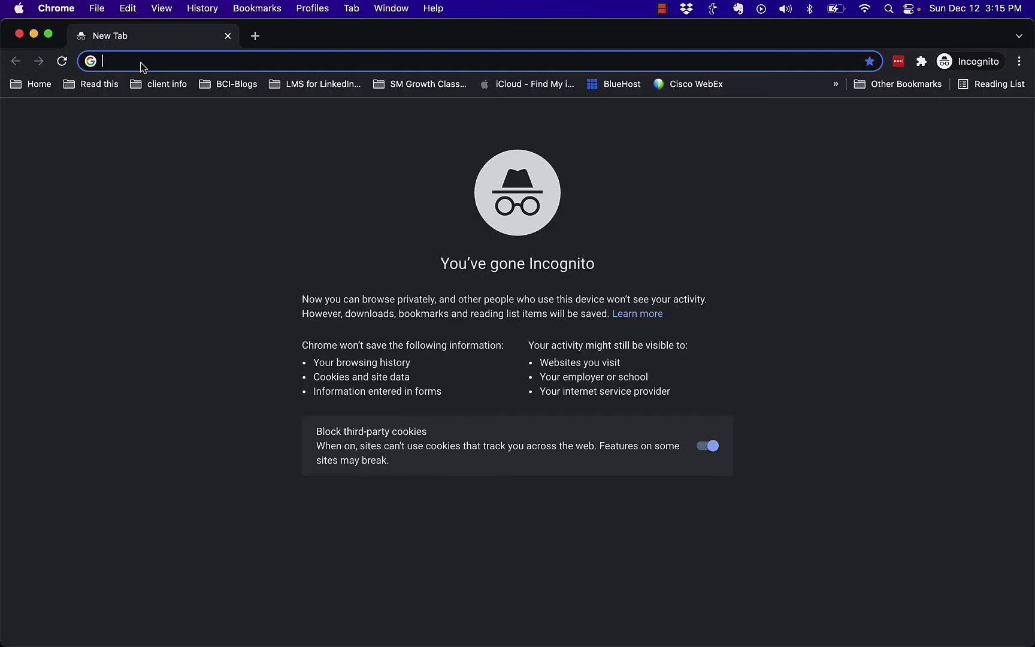
pyautogui.press('super+v')
pyautogui.press('Return')
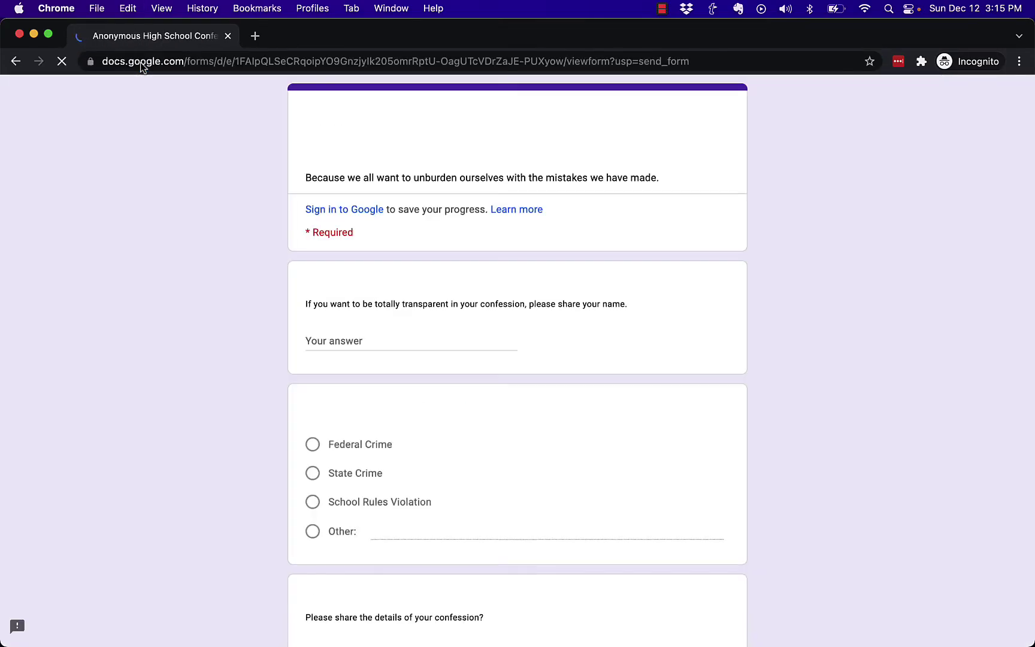
# - Submit a test response with the respondent's name, "Federal Crime", the salt shaker confession, "This week", "My neighbor" and "Yes", and close the incognito window
pyautogui.scroll(-2, 581, 326)
pyautogui.scroll(2, 581, 327)
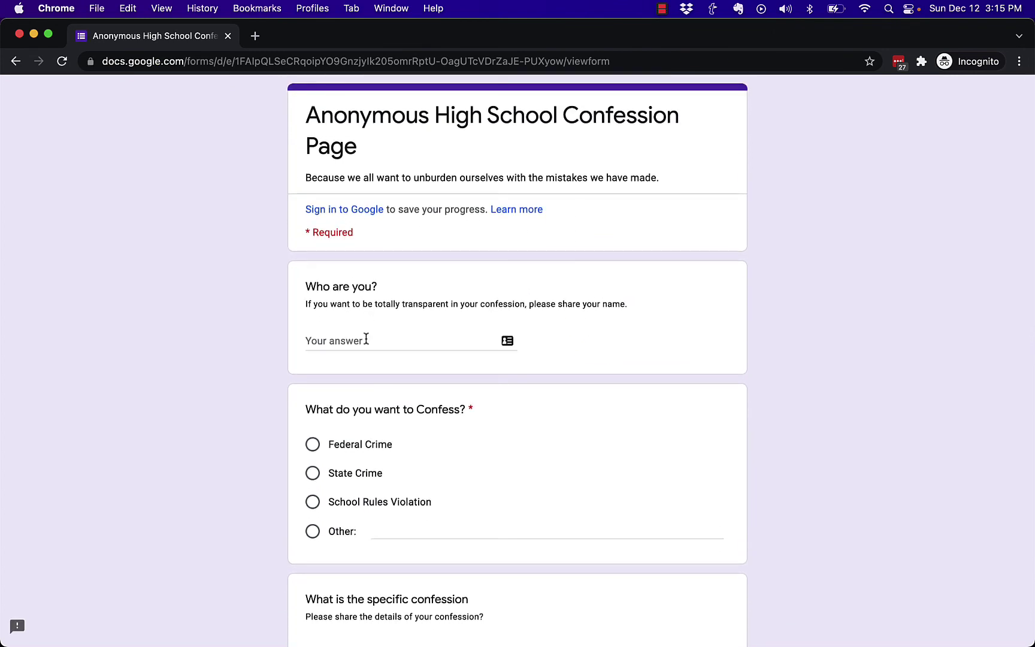
pyautogui.scroll(-2, 460, 467)
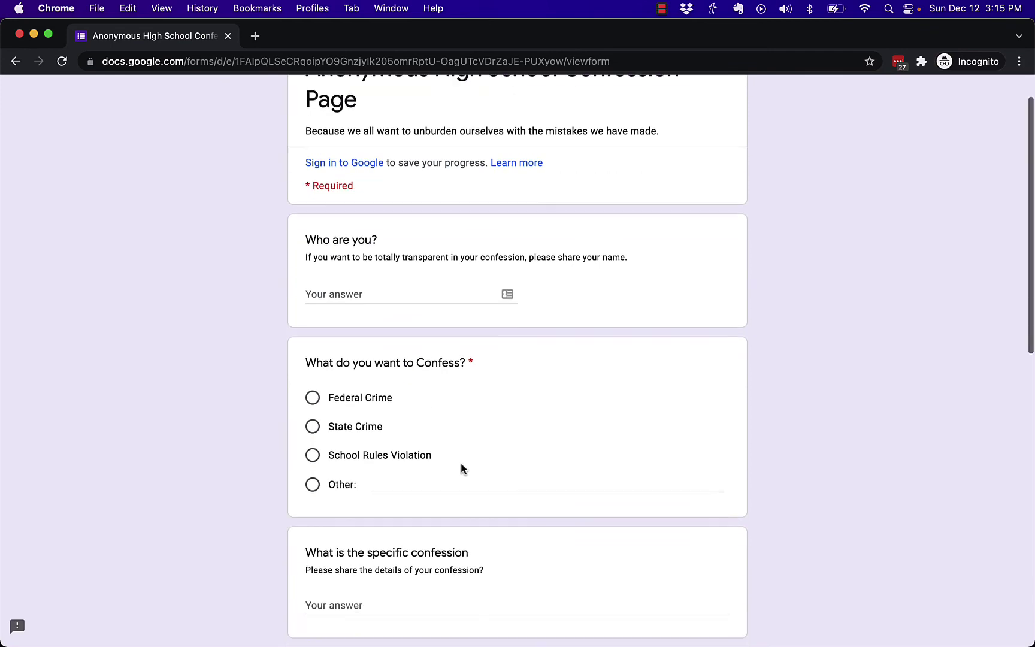
pyautogui.scroll(2, 462, 463)
pyautogui.click(340, 343)
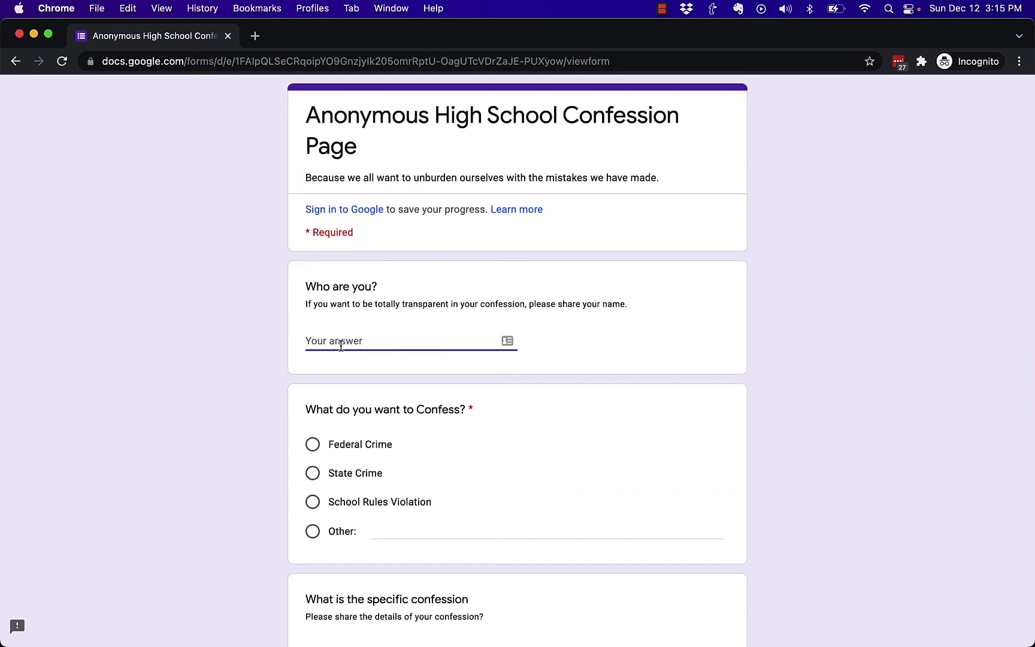
pyautogui.write('Ye')
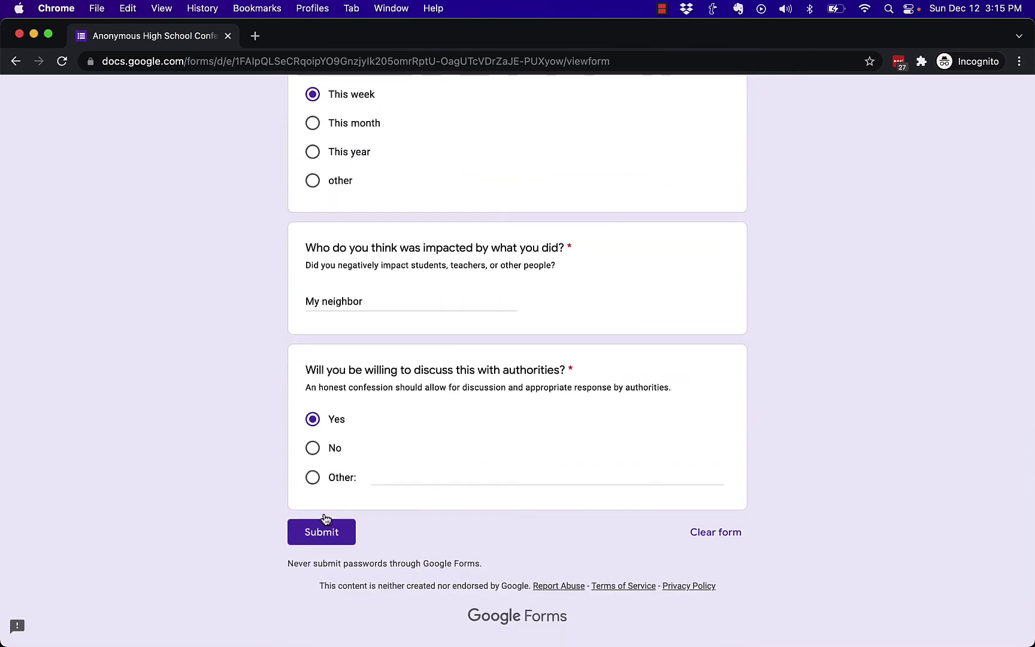
pyautogui.click(323, 521)
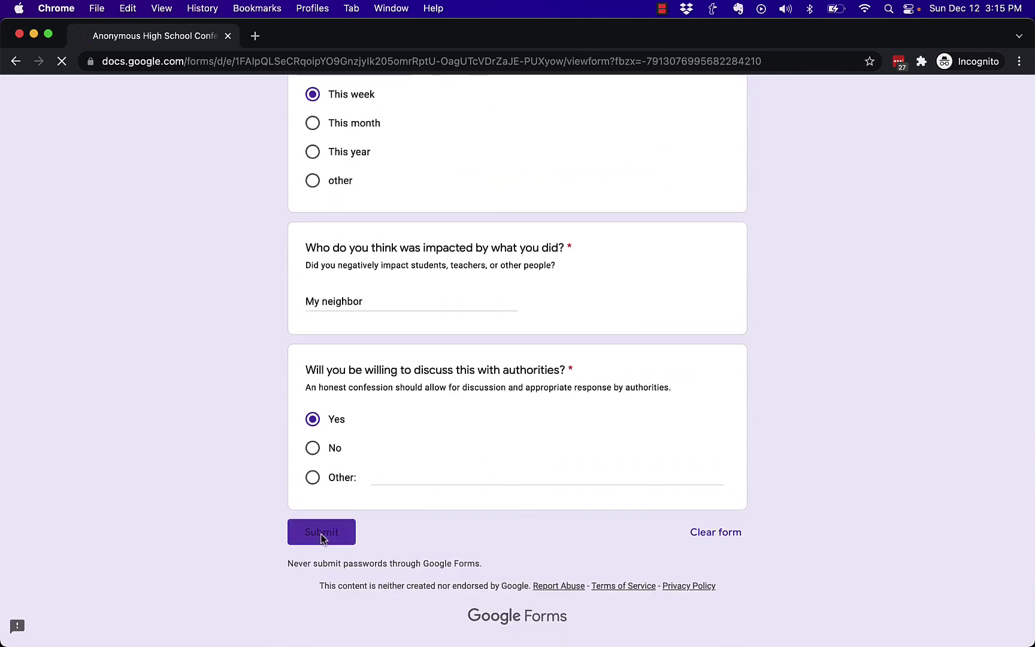
pyautogui.click(19, 34)
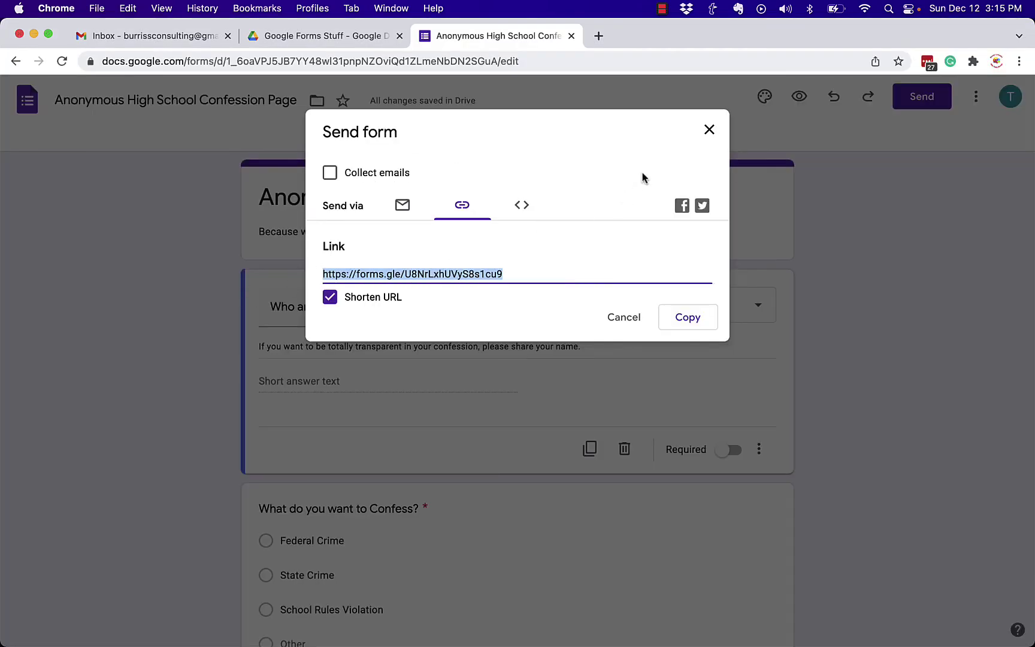
# - Close the sharing dialog and review the summary of the form's responses for every question
pyautogui.click(711, 131)
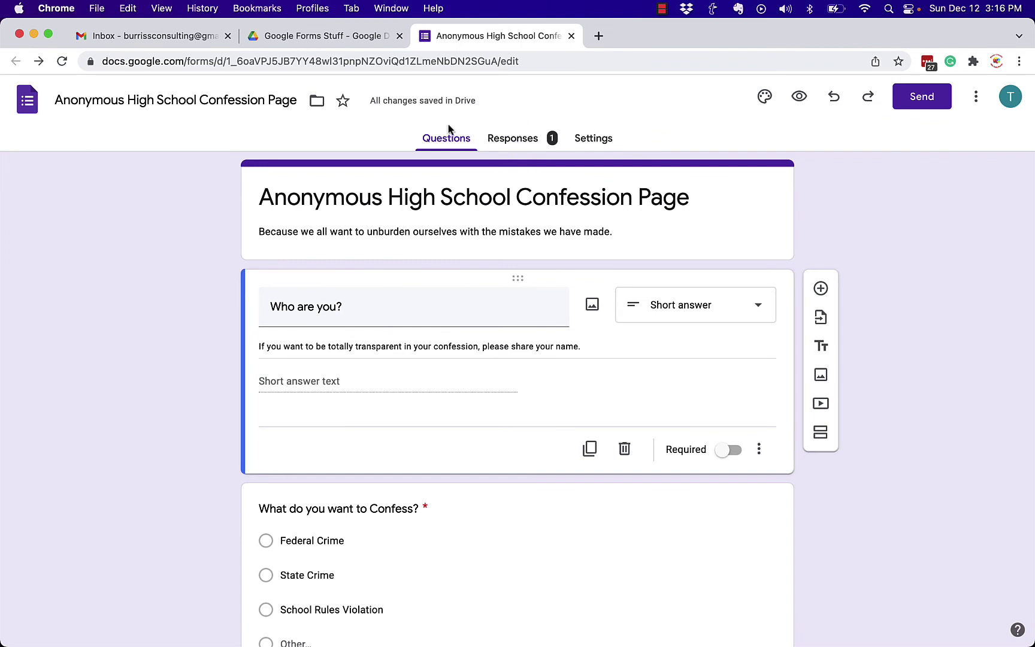
pyautogui.click(531, 138)
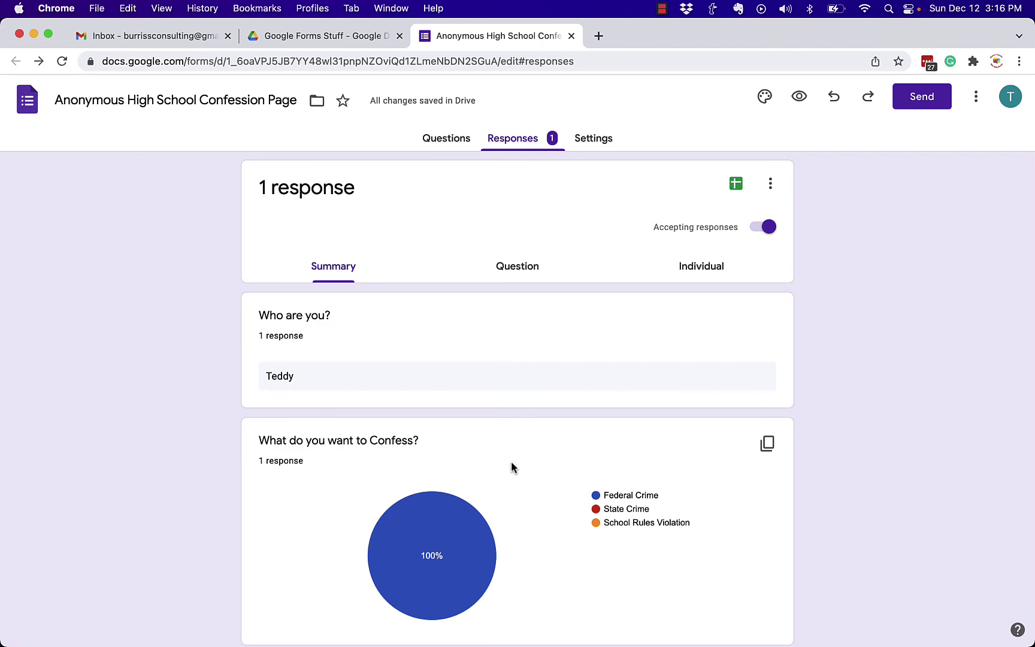
pyautogui.scroll(-5, 512, 467)
pyautogui.scroll(-6, 511, 467)
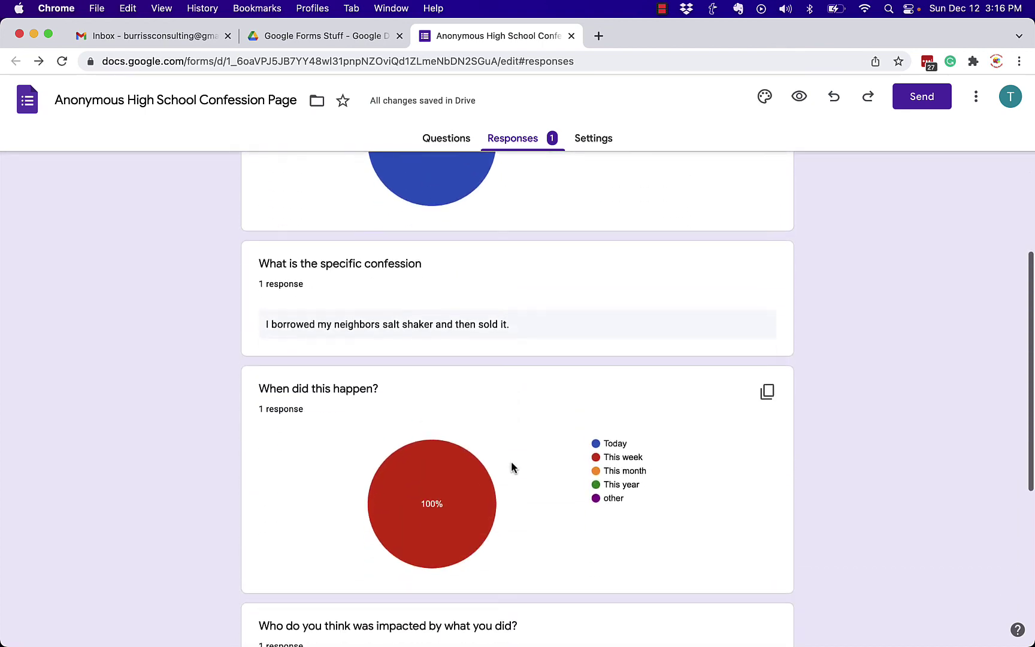
pyautogui.scroll(3, 511, 467)
pyautogui.scroll(8, 511, 466)
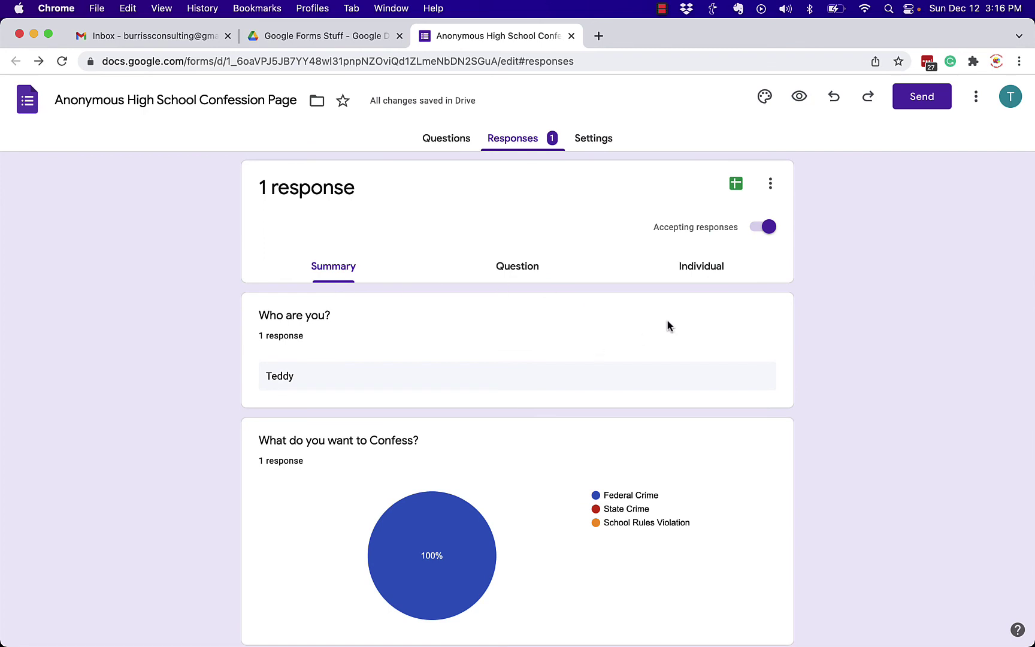
# - Create a new spreadsheet with the default name as the destination for the form's responses
pyautogui.click(738, 186)
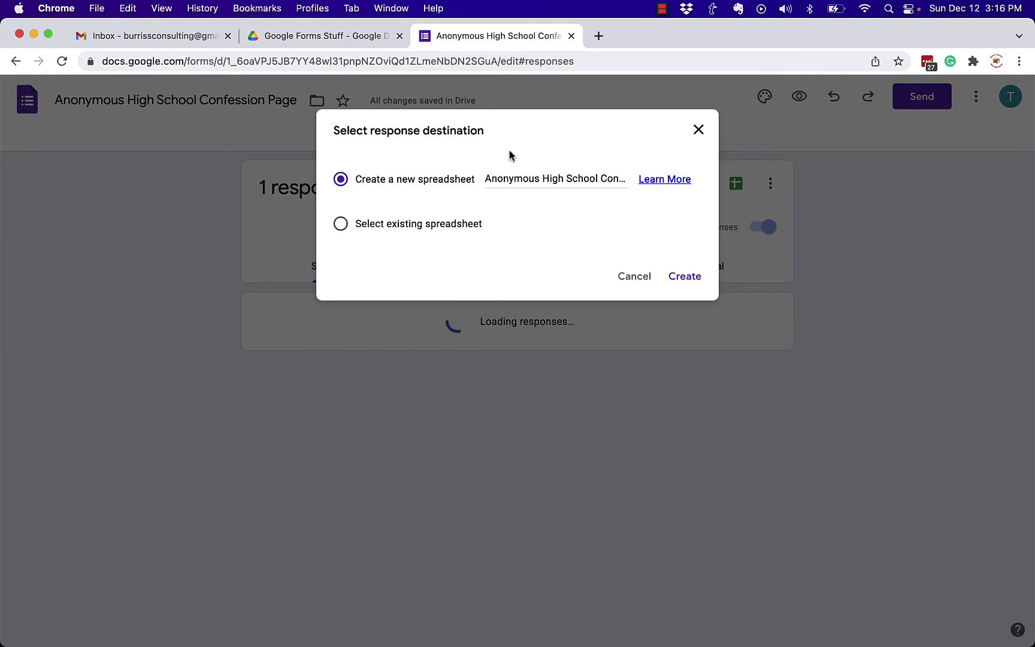
pyautogui.click(688, 277)
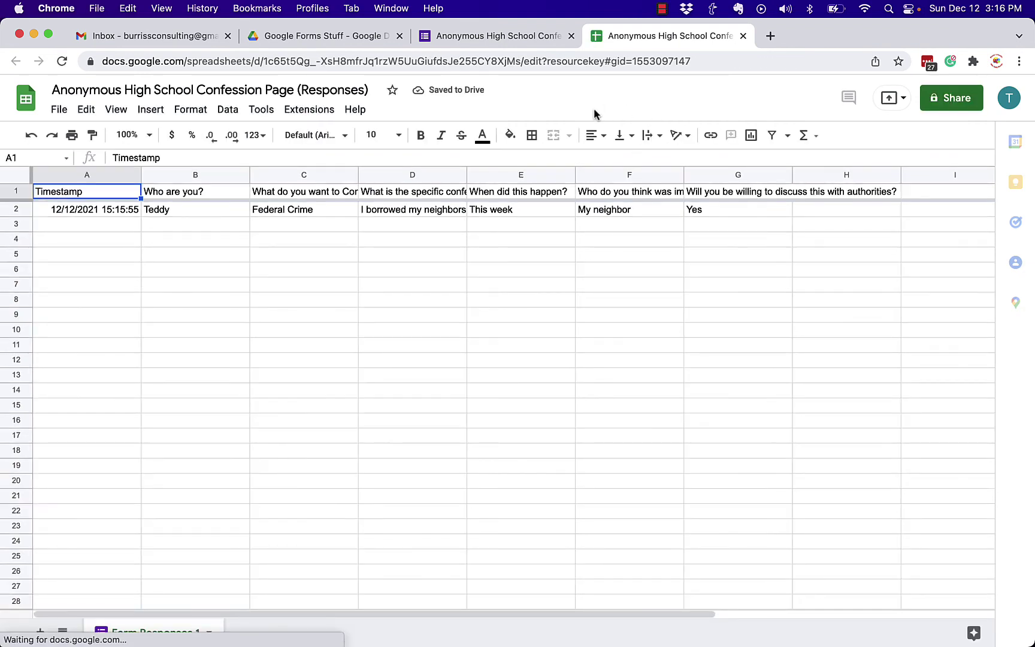
# - Examine the recorded test response in row 2 cell by cell, from the timestamp to the authorities answer
pyautogui.click(93, 213)
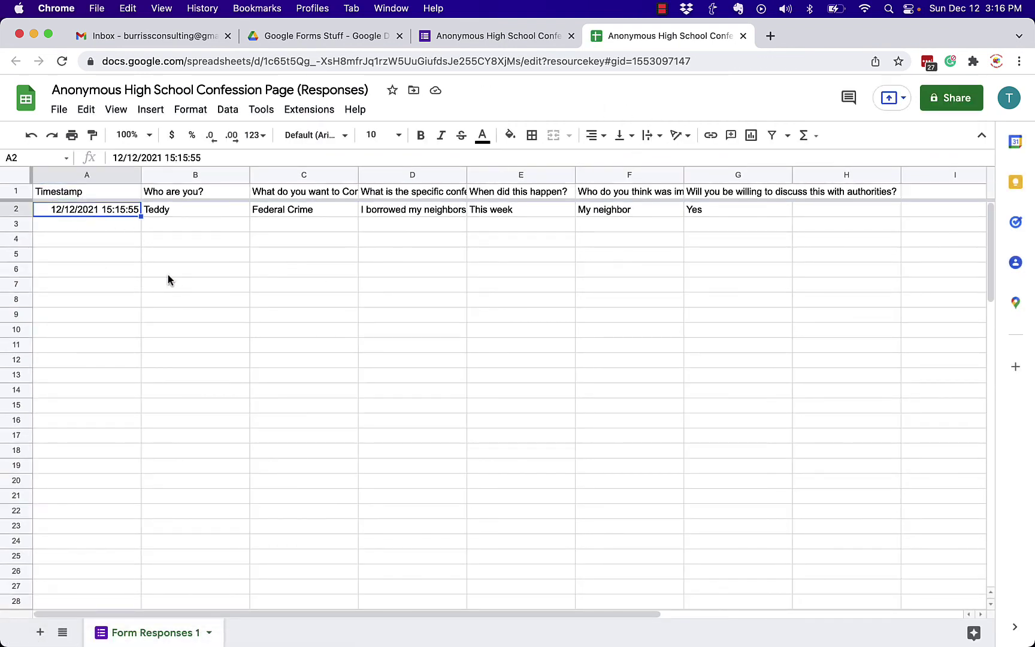
pyautogui.press('Right')
pyautogui.press('Right')
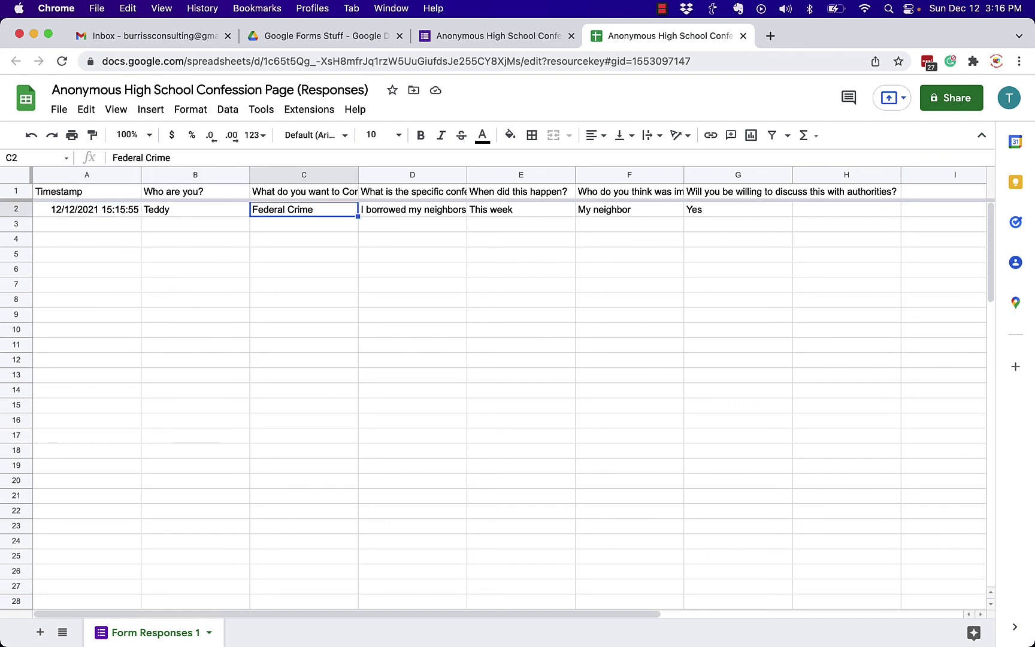
pyautogui.press('Right')
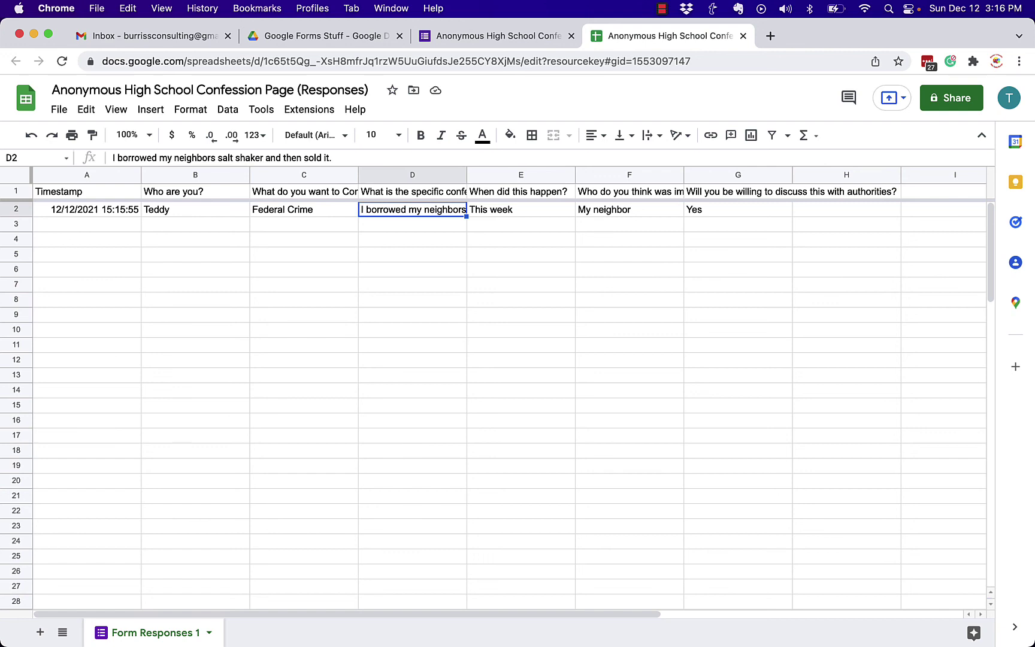
pyautogui.press('Right')
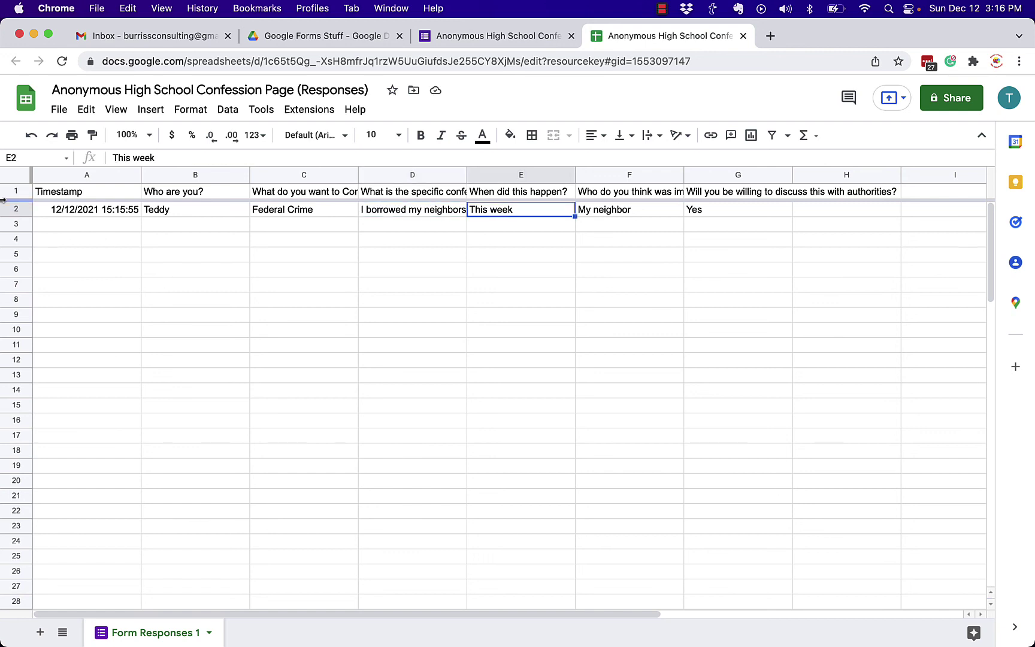
pyautogui.press('Right')
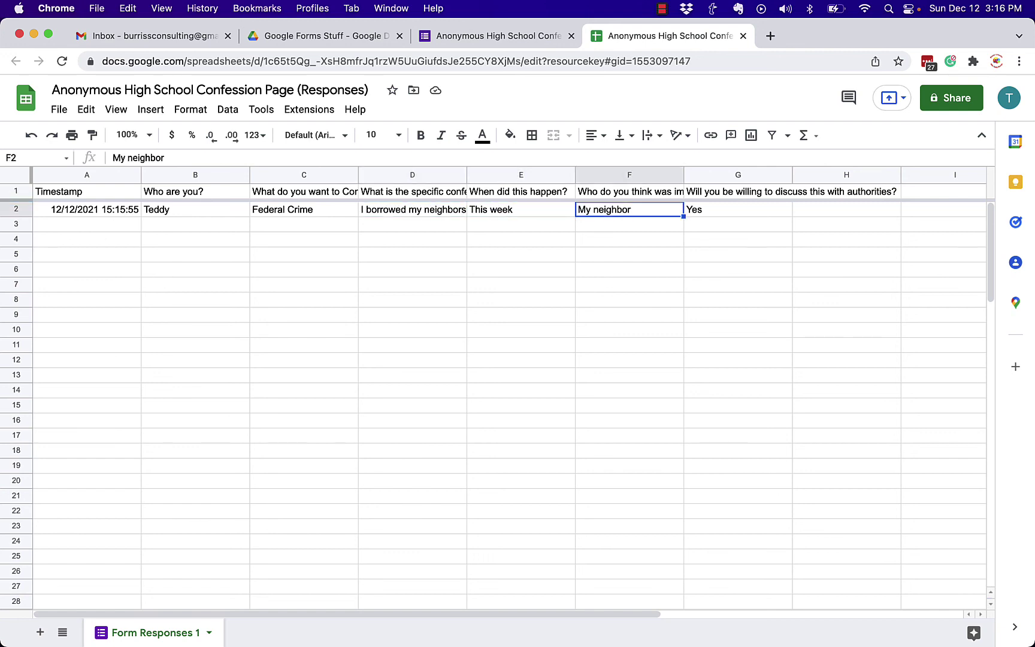
pyautogui.press('Right')
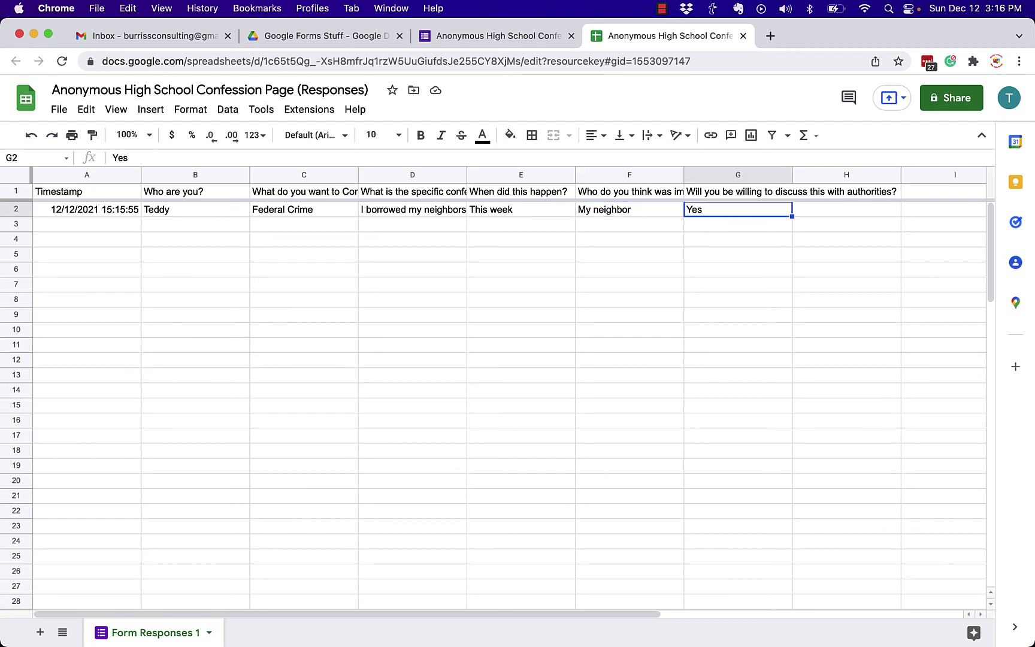
pyautogui.press('Right')
pyautogui.press('Left')
pyautogui.press('Left')
pyautogui.press('Left')
pyautogui.press('Left')
pyautogui.press('Left')
pyautogui.press('Left')
pyautogui.press('Left')
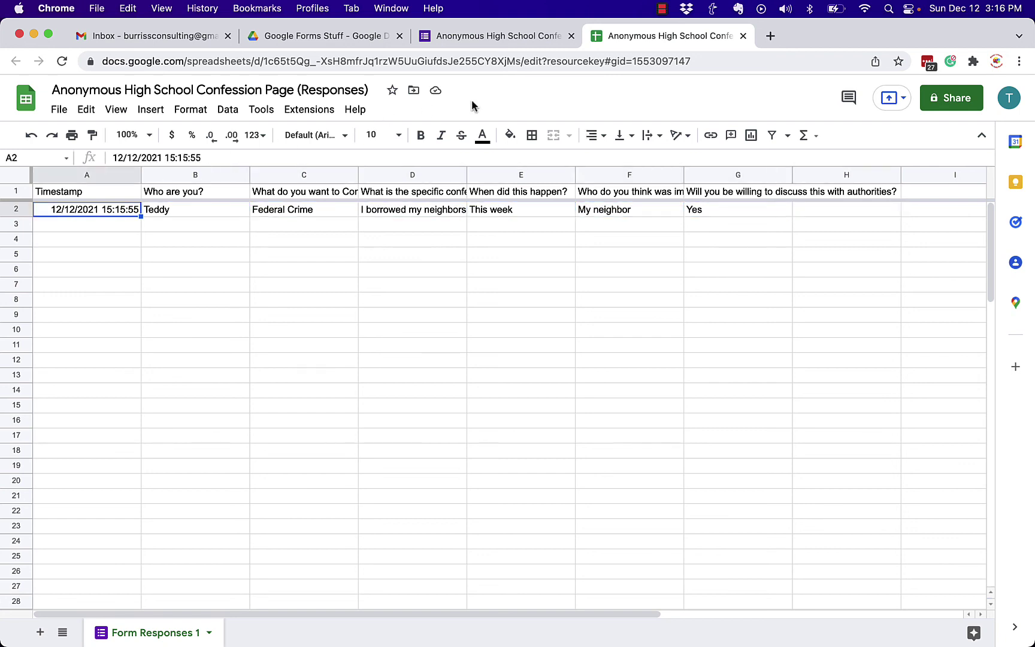
# - Return to the form, generate and copy a shortened sharing link, and switch to the Gmail inbox
pyautogui.click(498, 37)
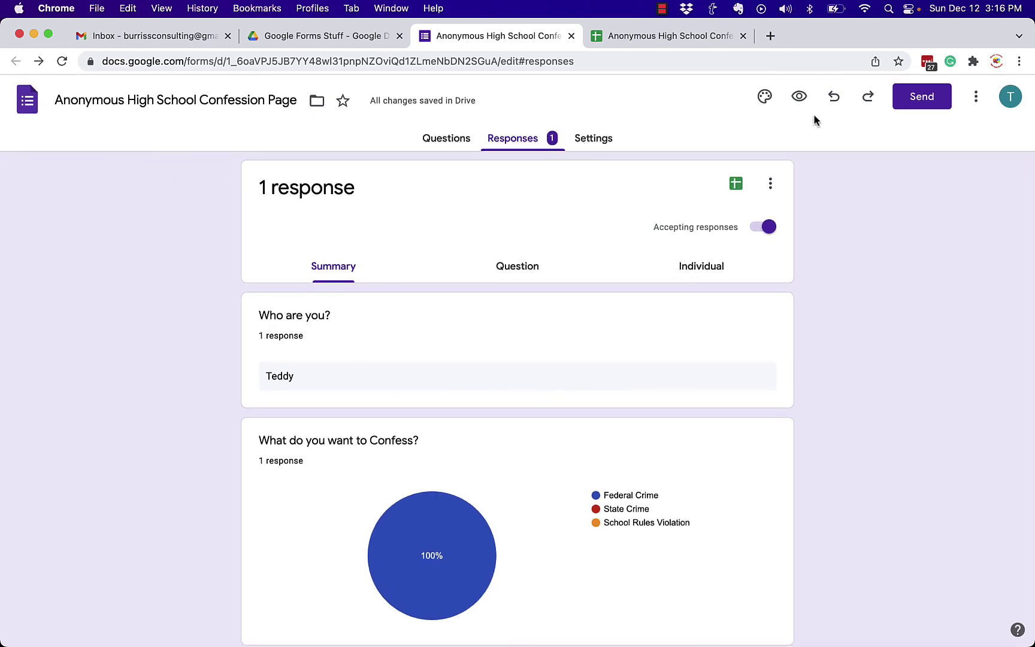
pyautogui.click(904, 101)
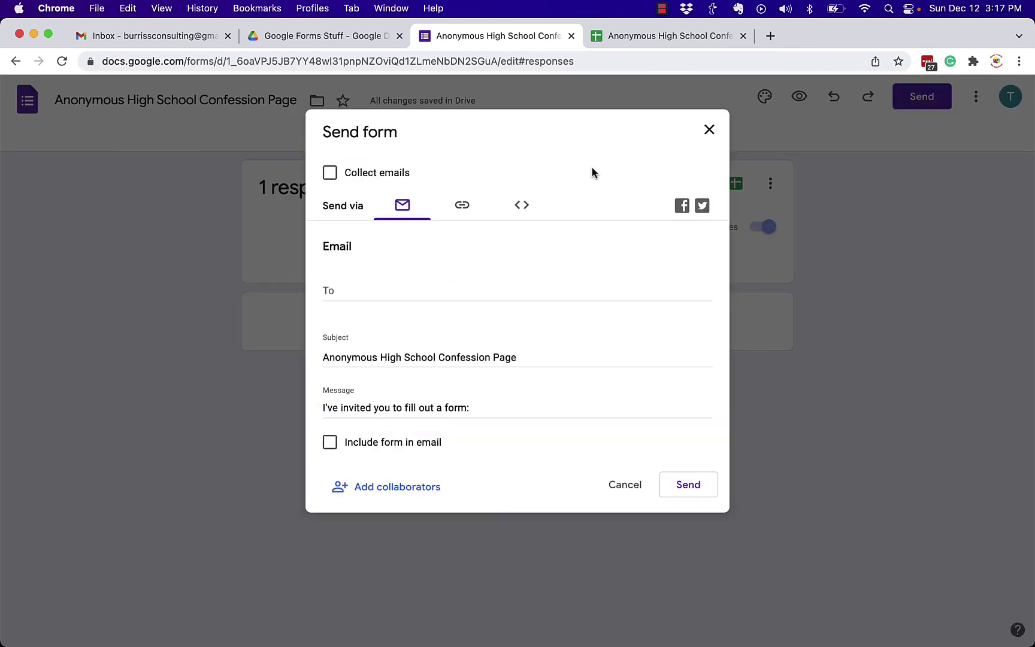
pyautogui.click(462, 205)
pyautogui.click(330, 298)
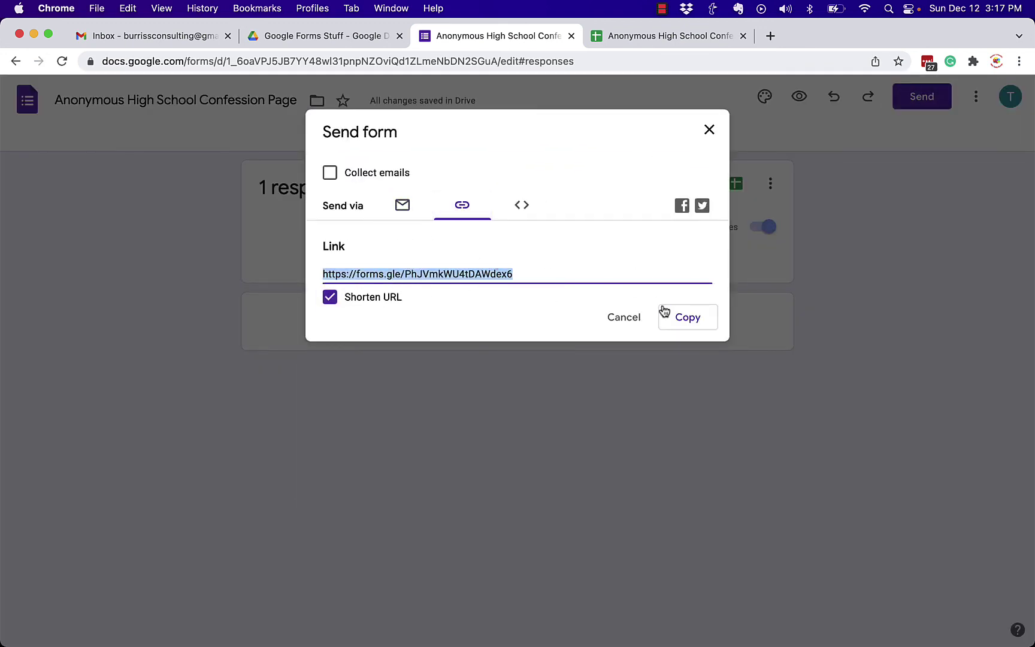
pyautogui.press('super+1')
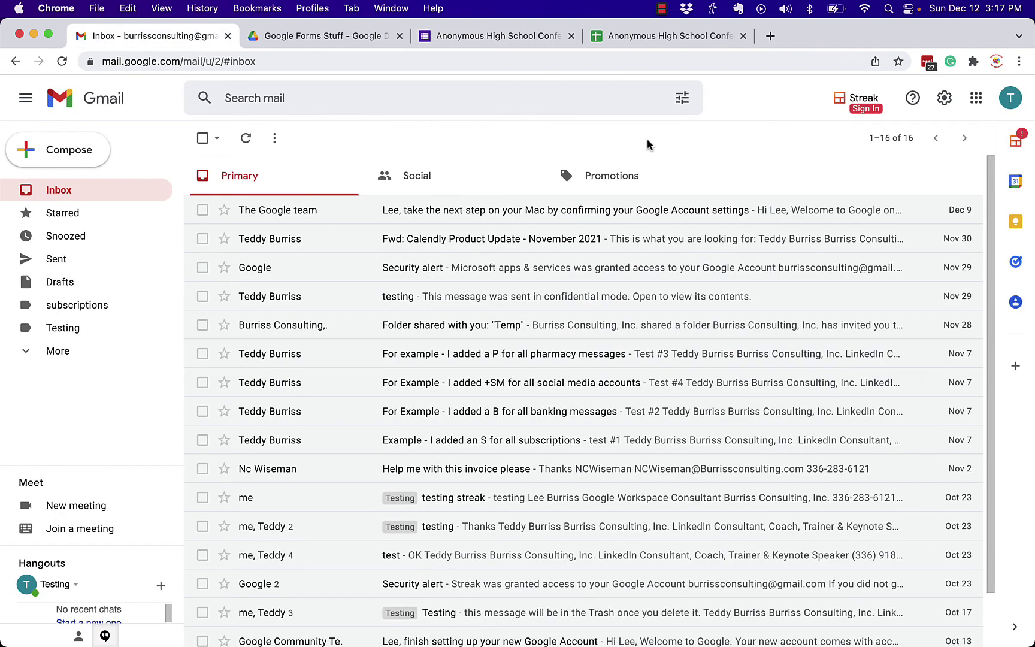